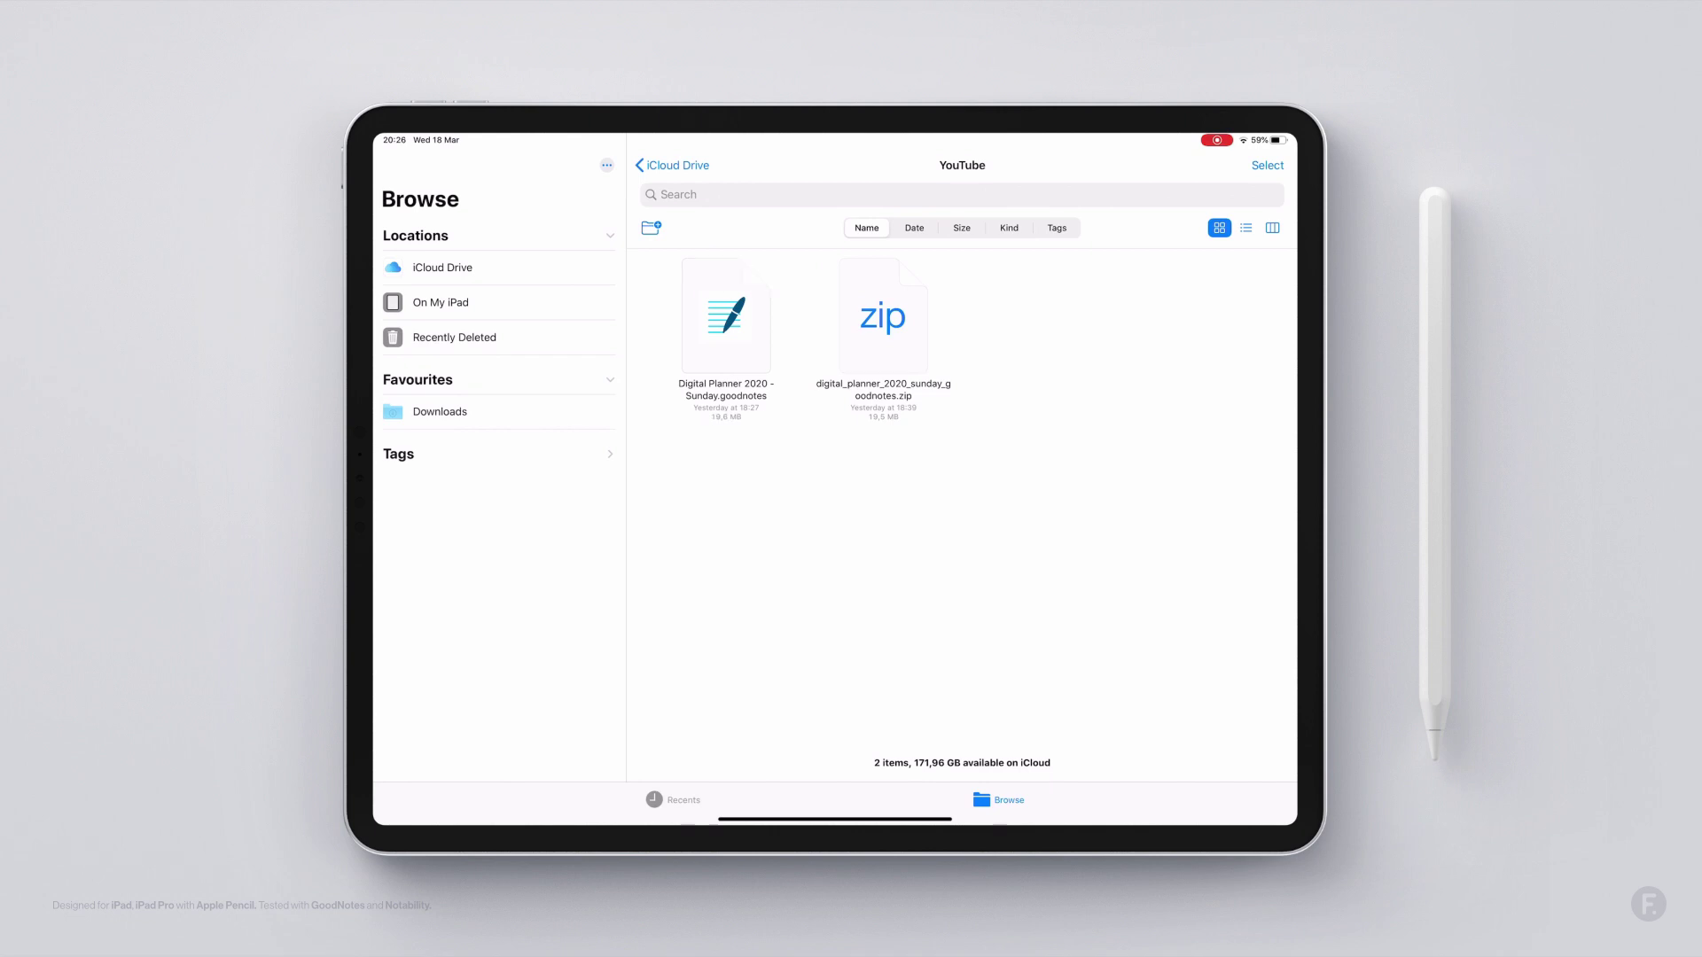
Step: Bring up the Dock to switch from Files over to GoodNotes
{"action": "left_click_drag", "start_coordinate": [835, 820], "coordinate": [835, 745]}
Step: Launch GoodNotes and import Digital Planner 2020 - Sunday.goodnotes through New > Import
{"action": "left_click", "coordinate": [901, 776]}
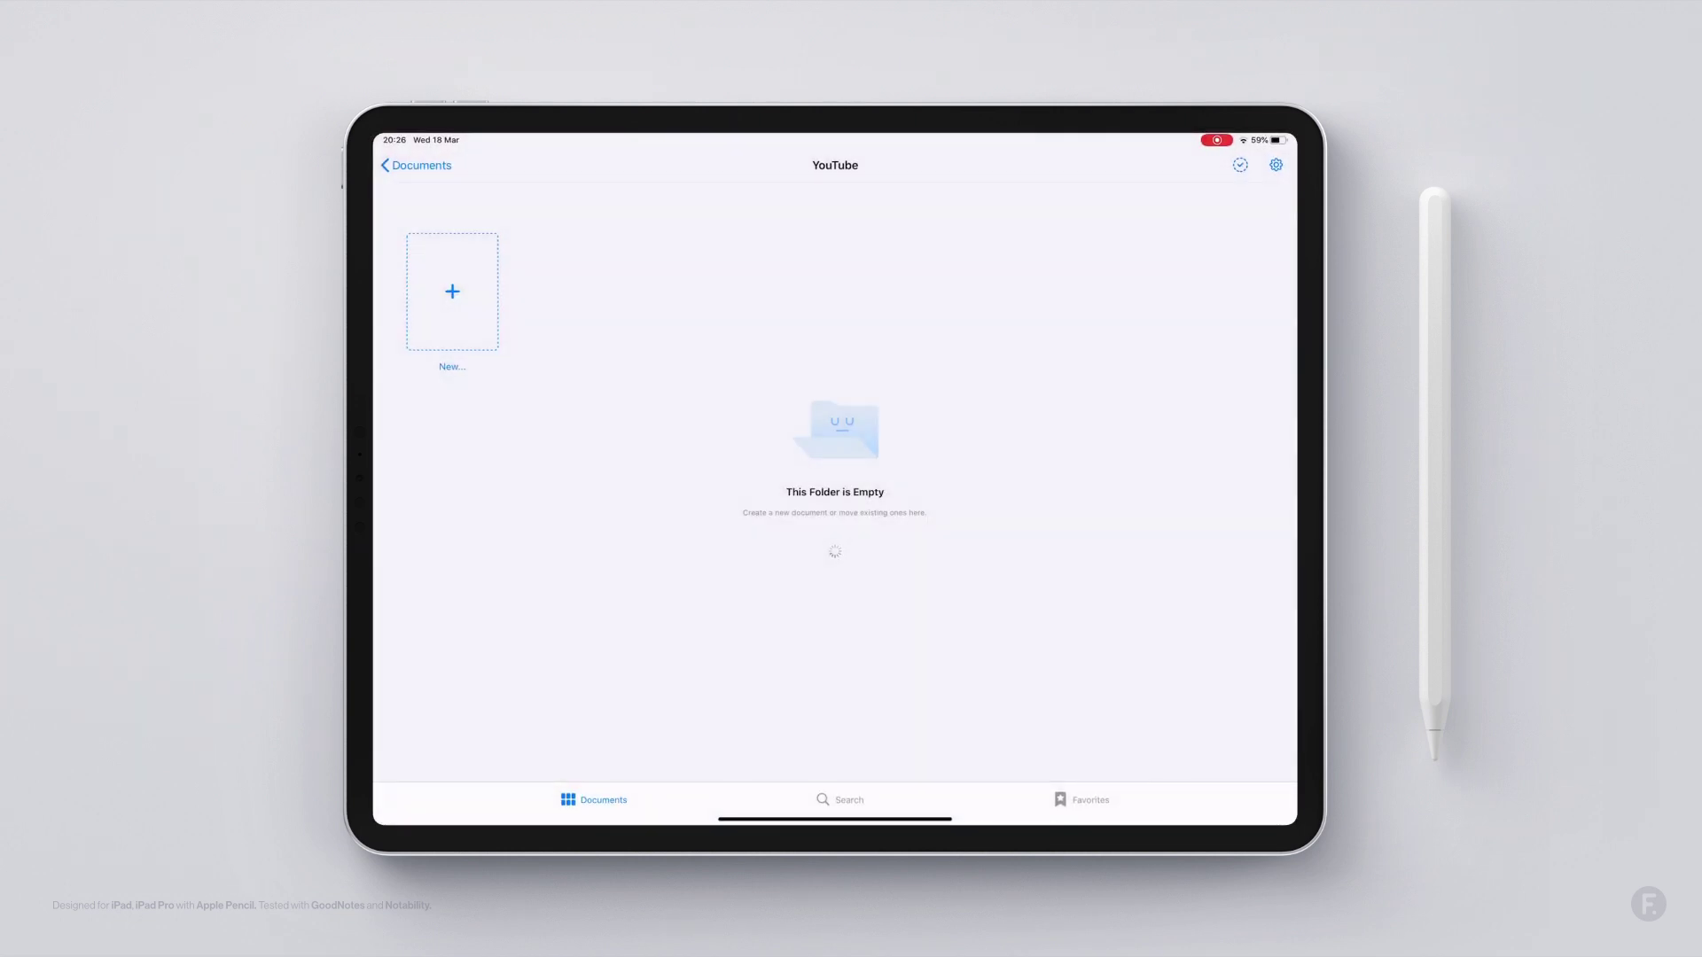
{"action": "left_click", "coordinate": [452, 291]}
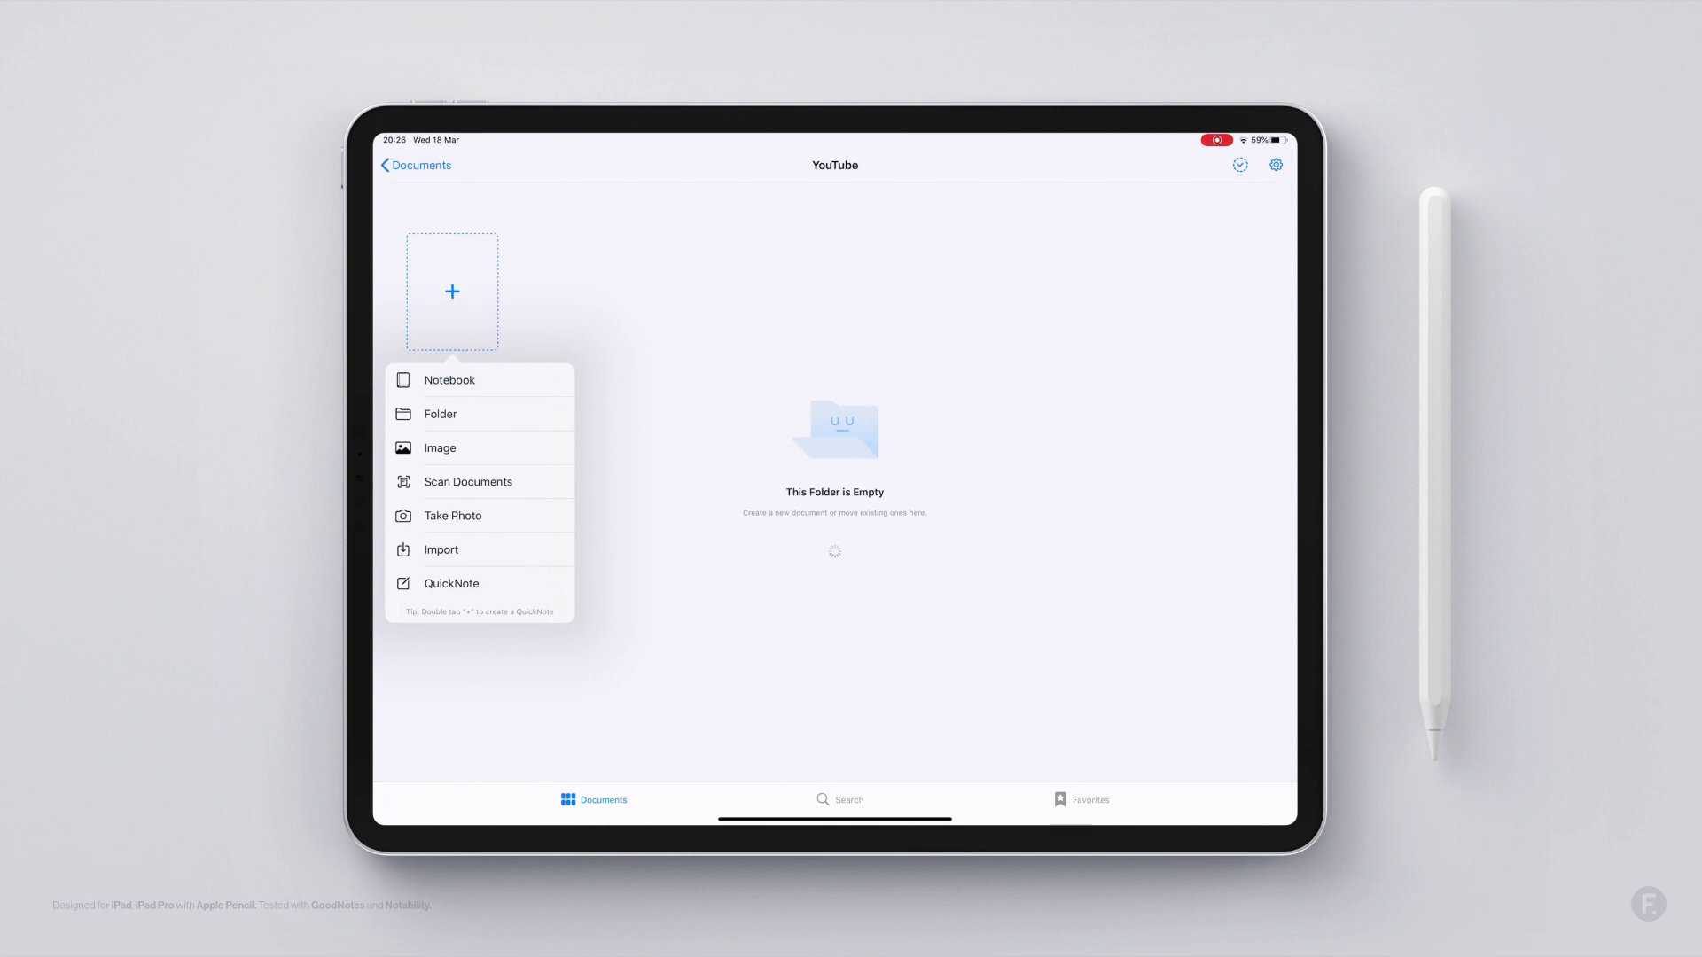
{"action": "left_click", "coordinate": [471, 548]}
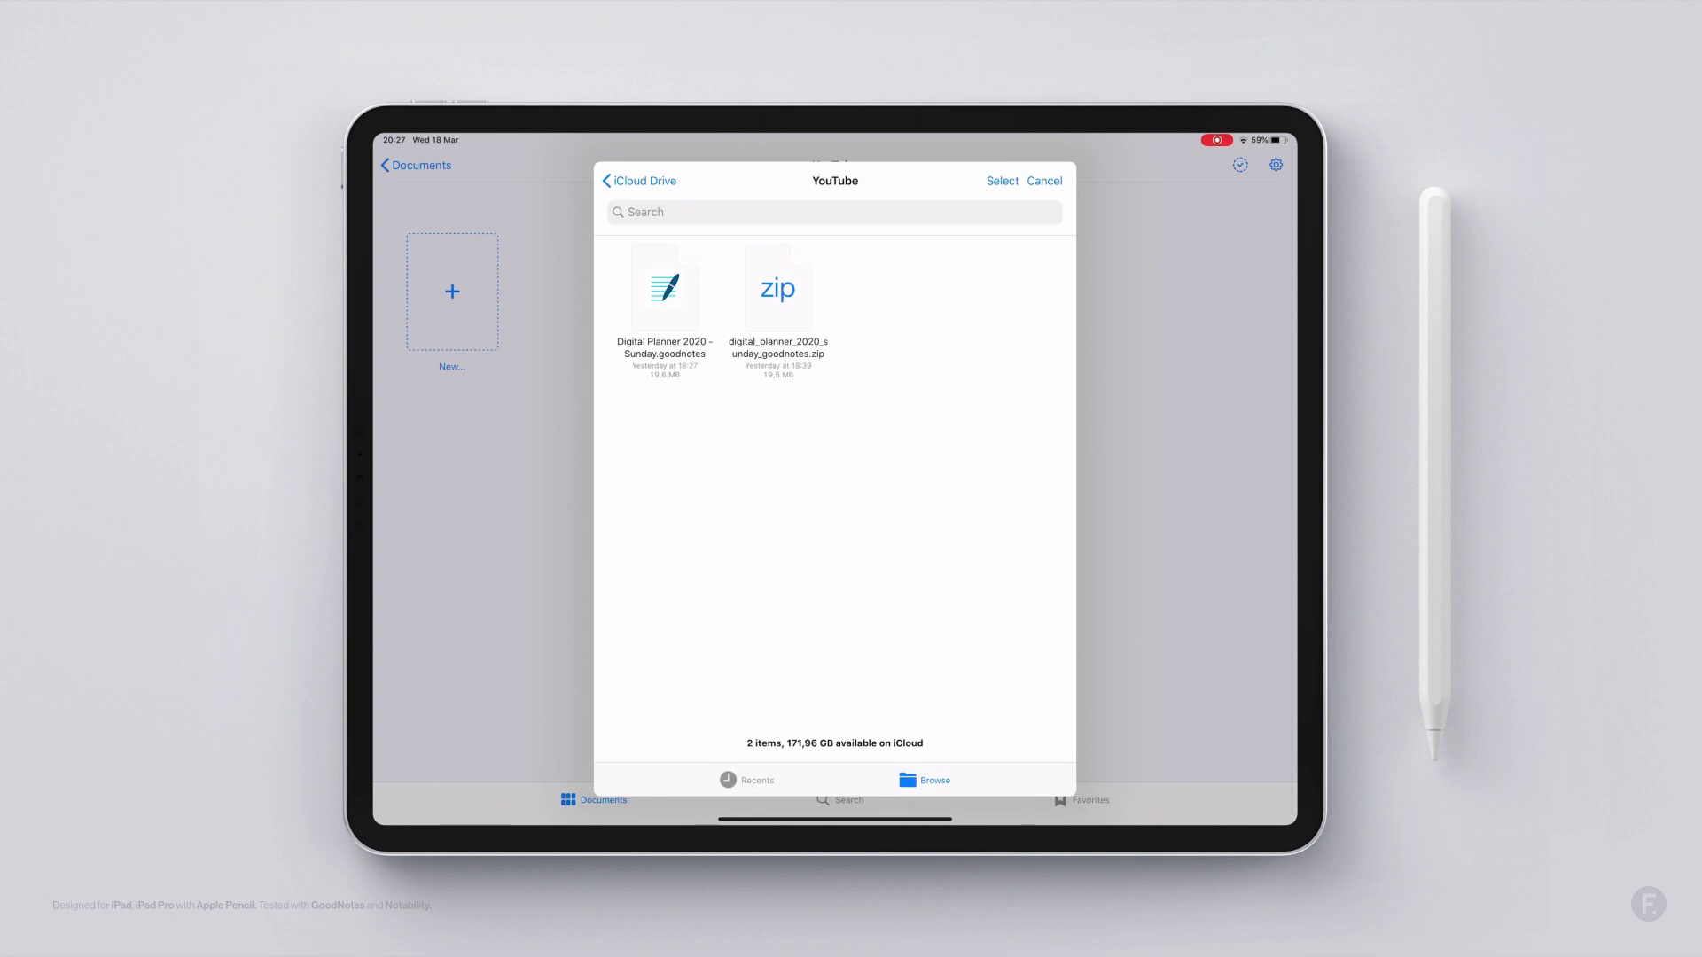
{"action": "left_click", "coordinate": [665, 288]}
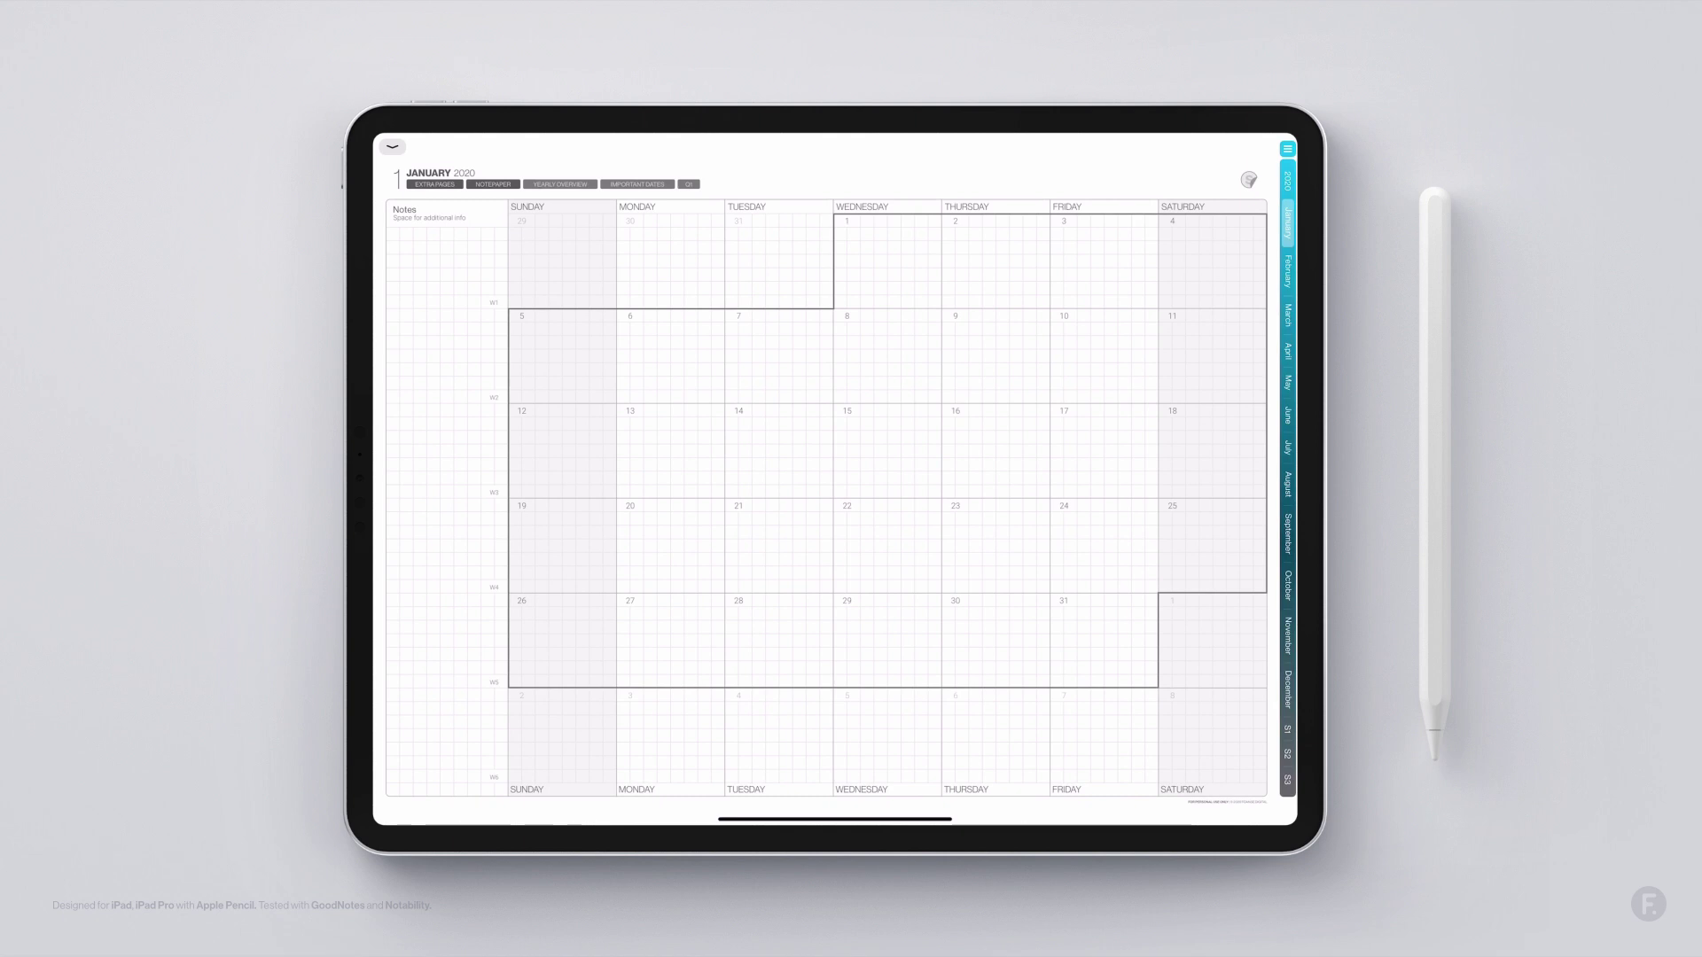
Step: Open the W3 weekly page (January 12–18) from the January month page
{"action": "left_click", "coordinate": [493, 493]}
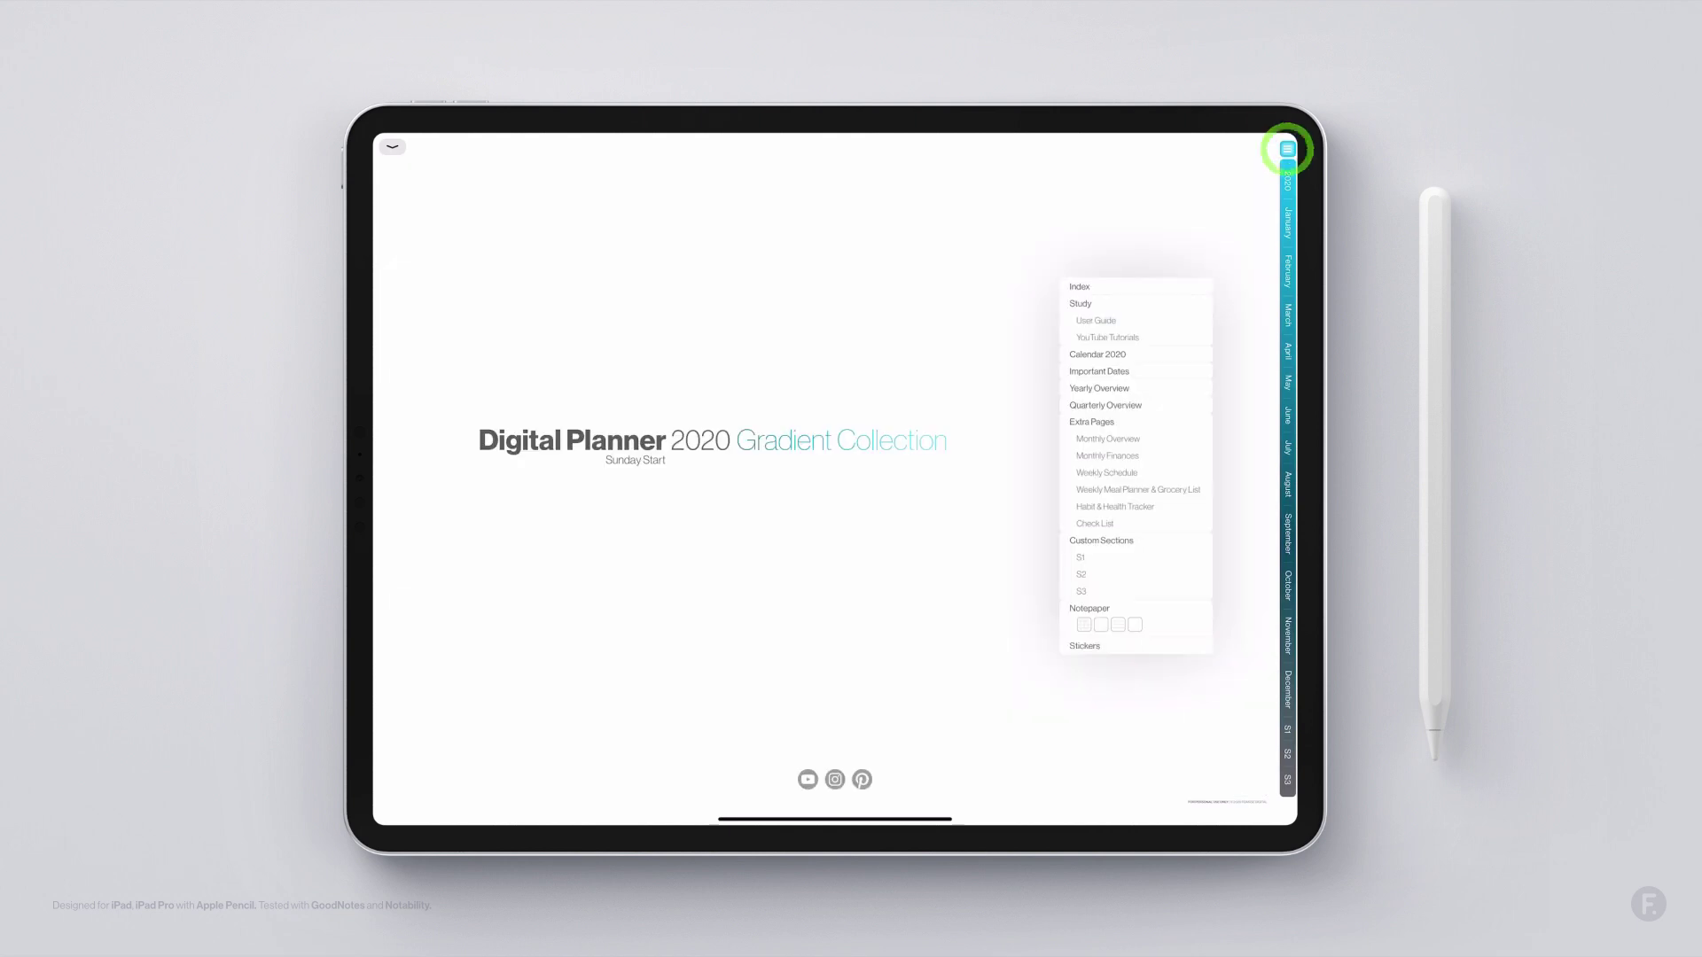
Step: View the Q1/Q2 quarterly overview, then jump to the Wednesday, January 15 daily page
{"action": "left_click", "coordinate": [1136, 405]}
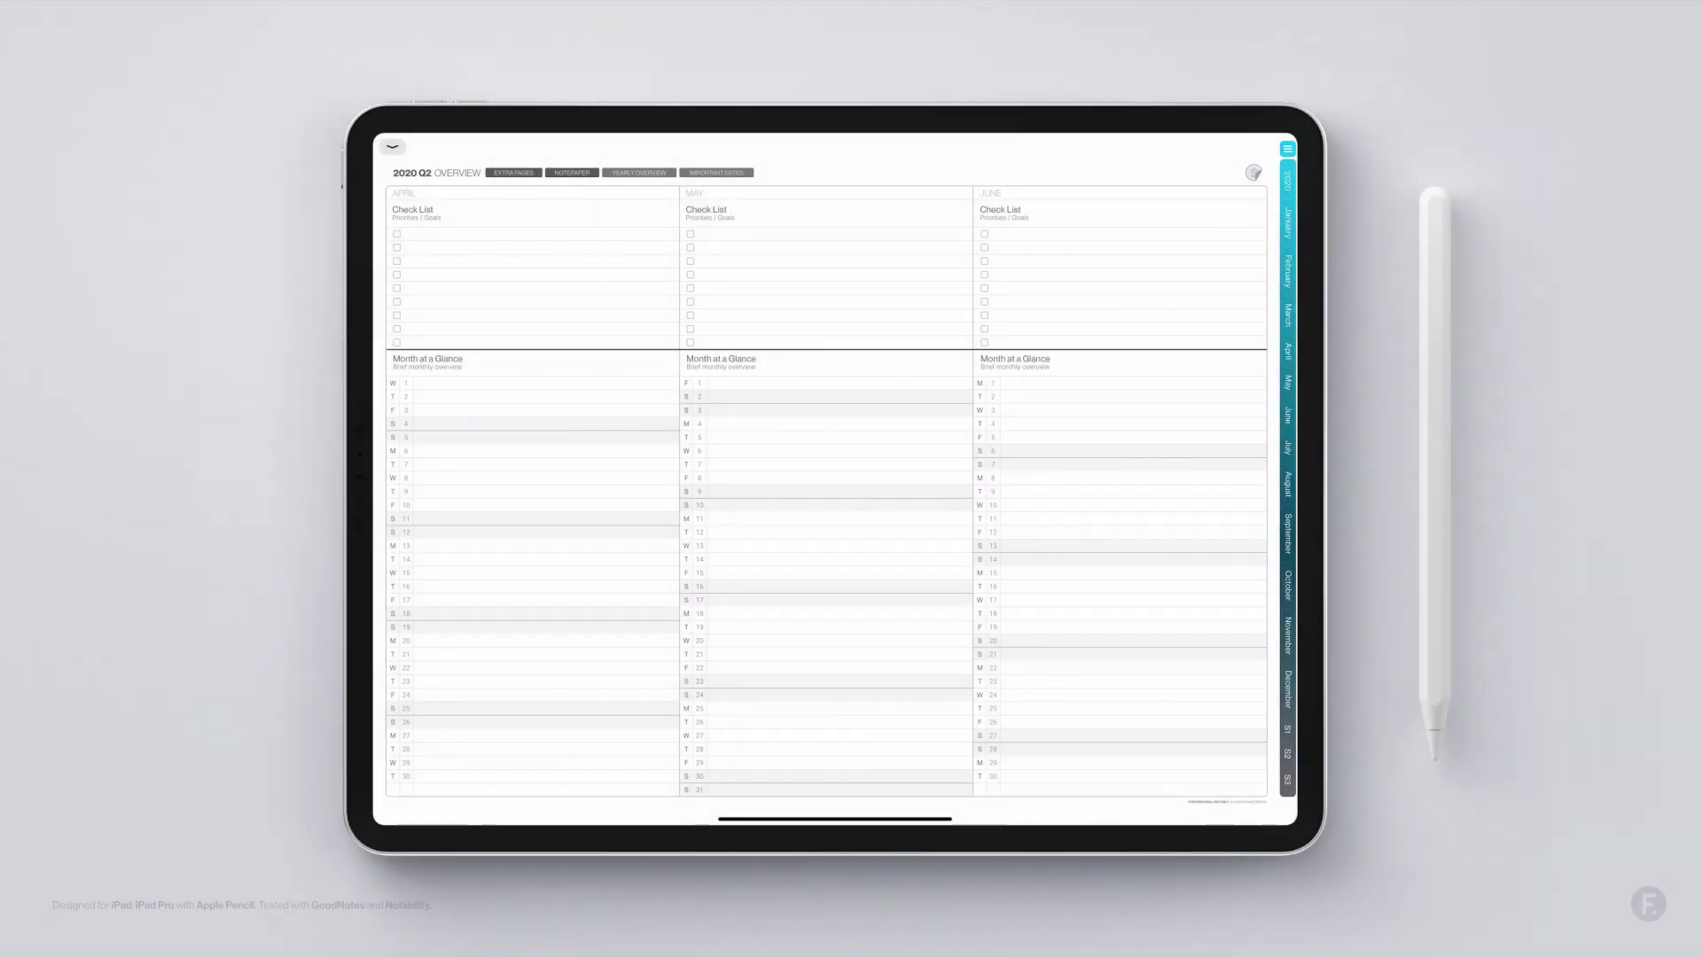
{"action": "left_click", "coordinate": [699, 571]}
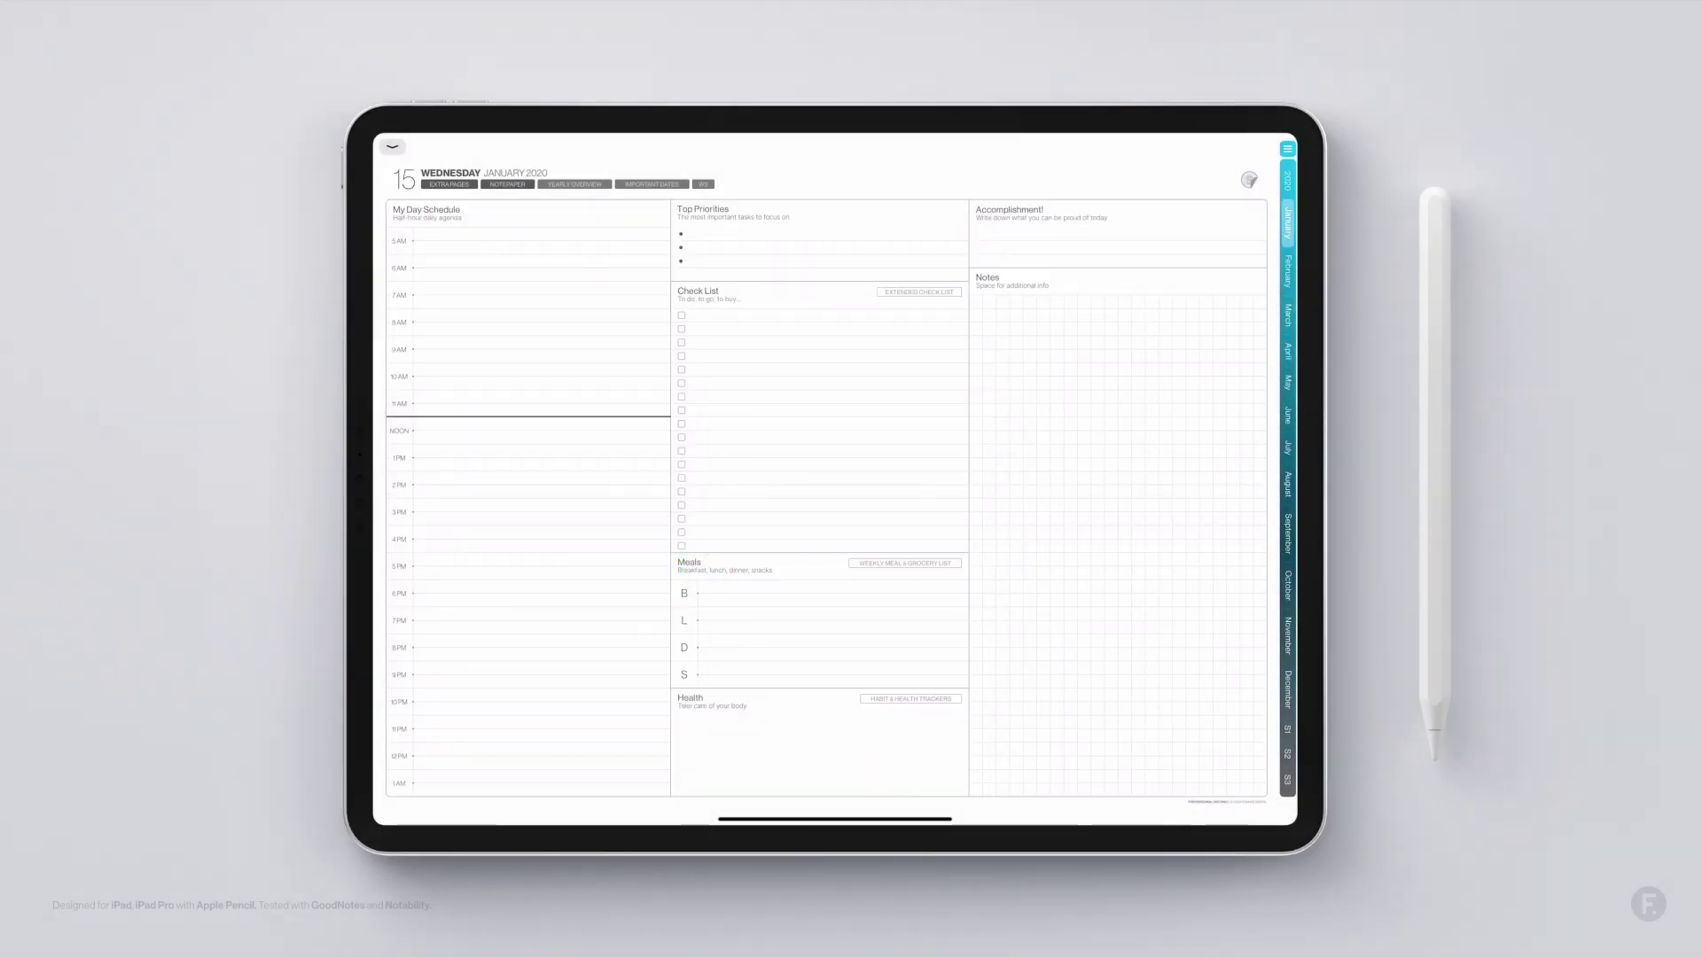
Step: Reach the Weekly Schedule page via Extra Pages in the index and show the Add Page options
{"action": "left_click", "coordinate": [1287, 148]}
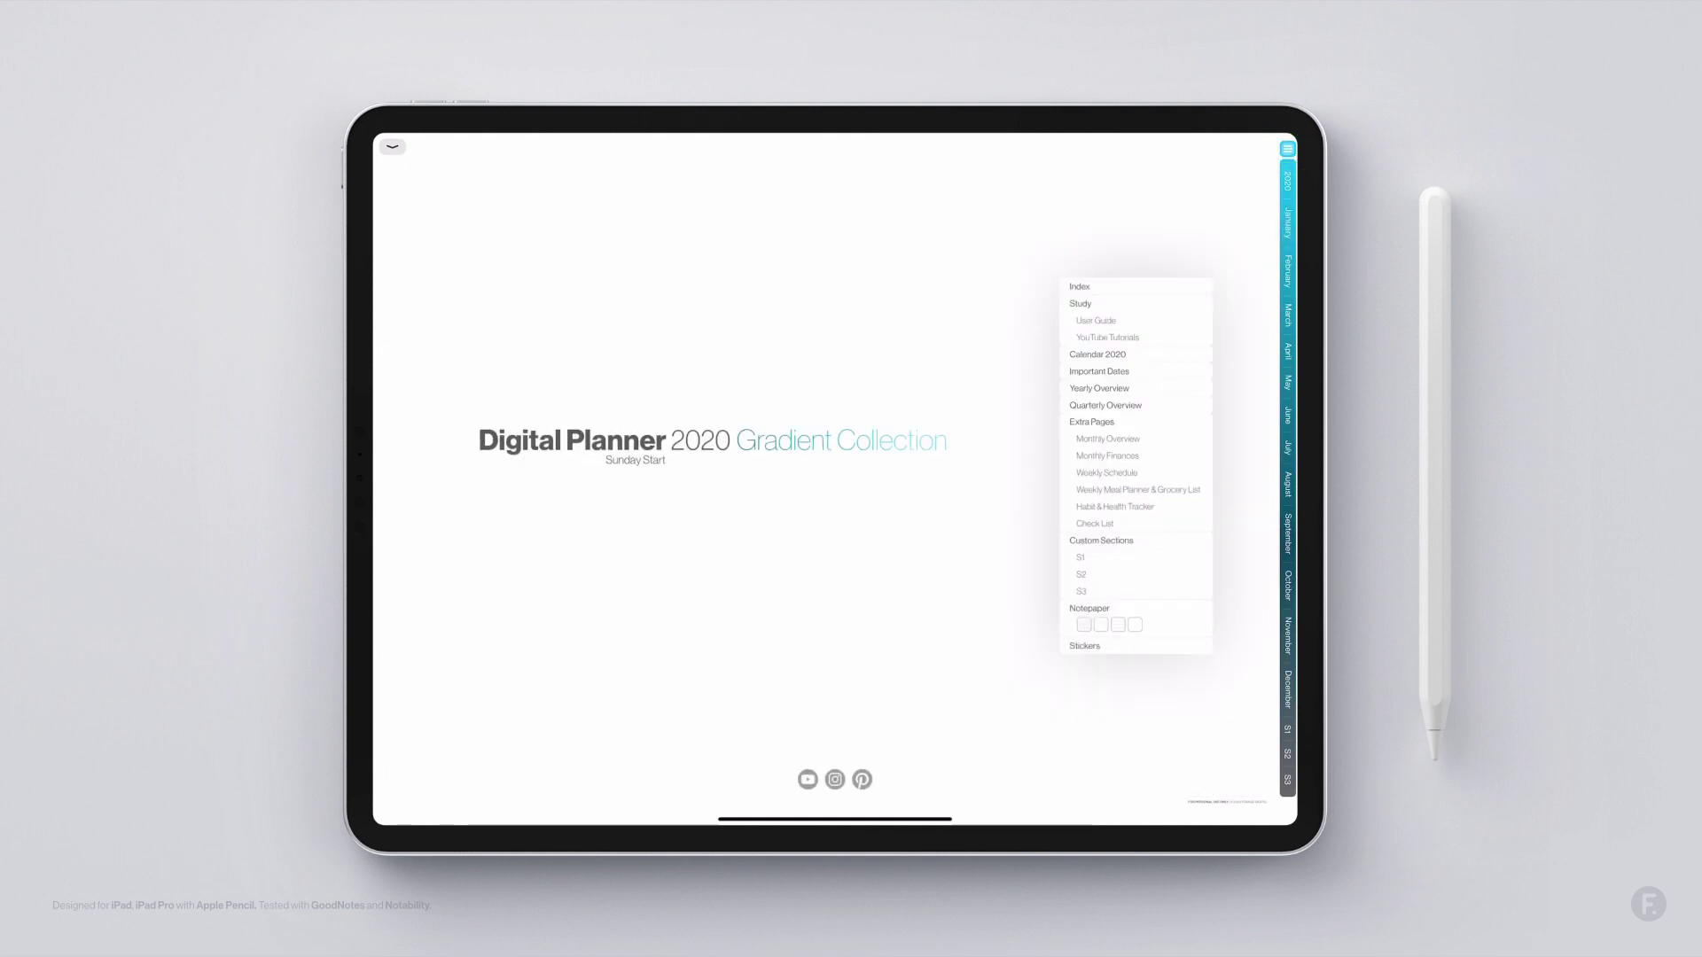
{"action": "left_click", "coordinate": [1091, 422]}
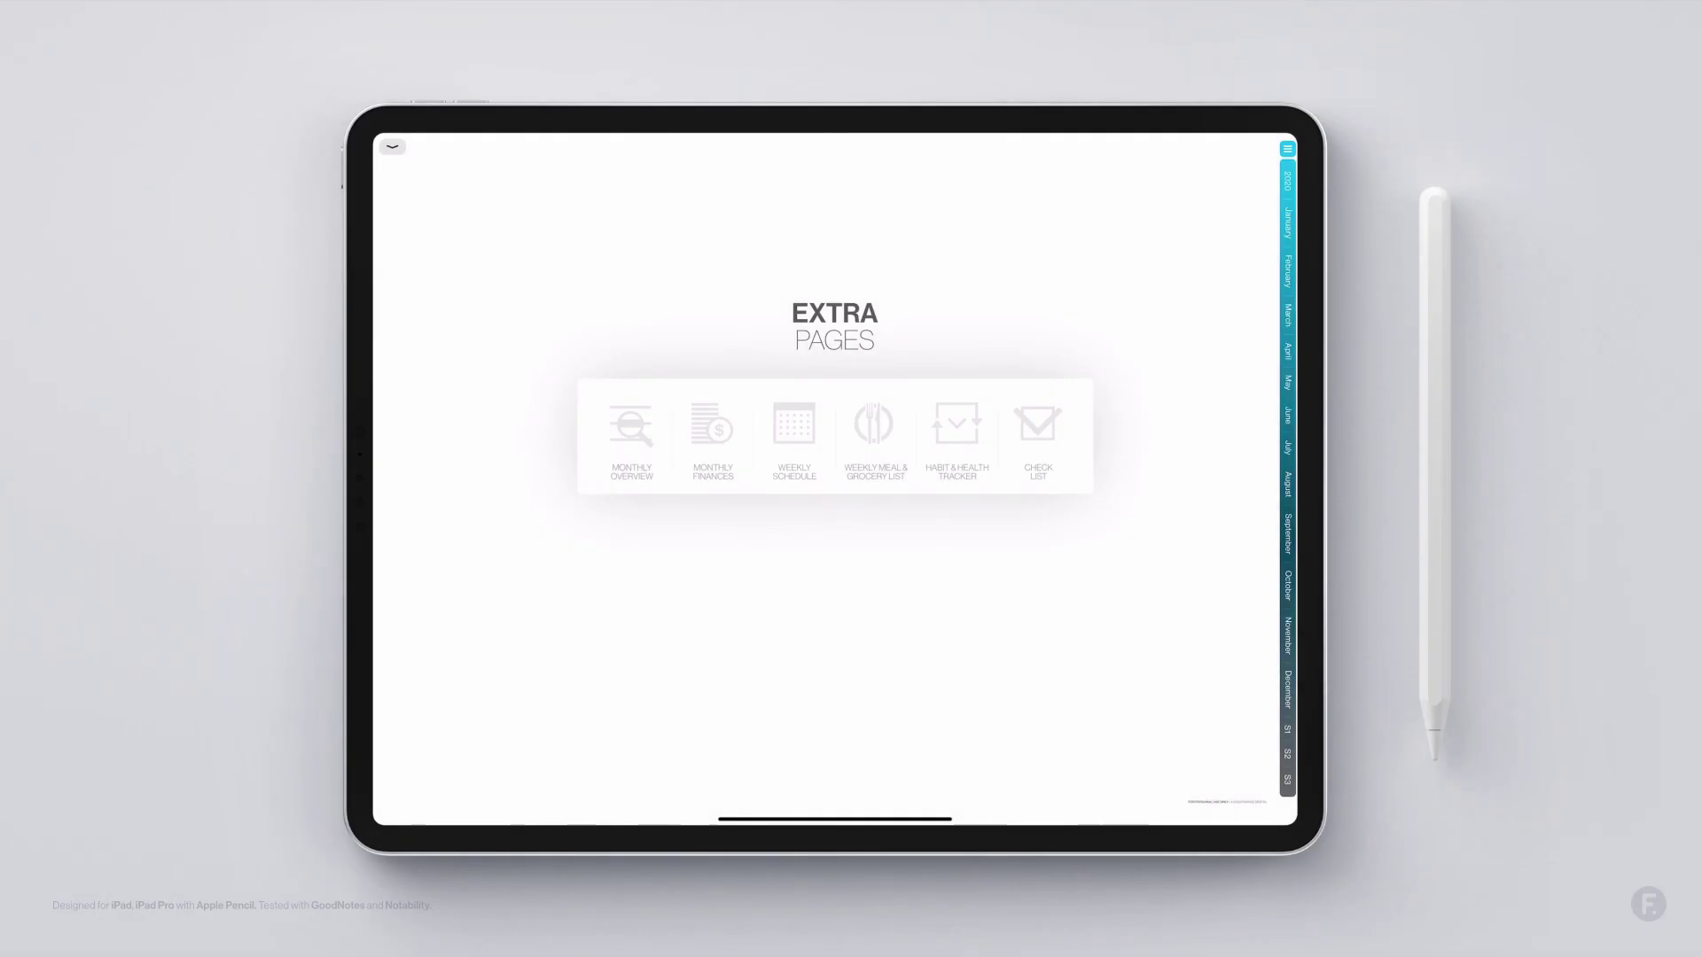
{"action": "left_click", "coordinate": [792, 430]}
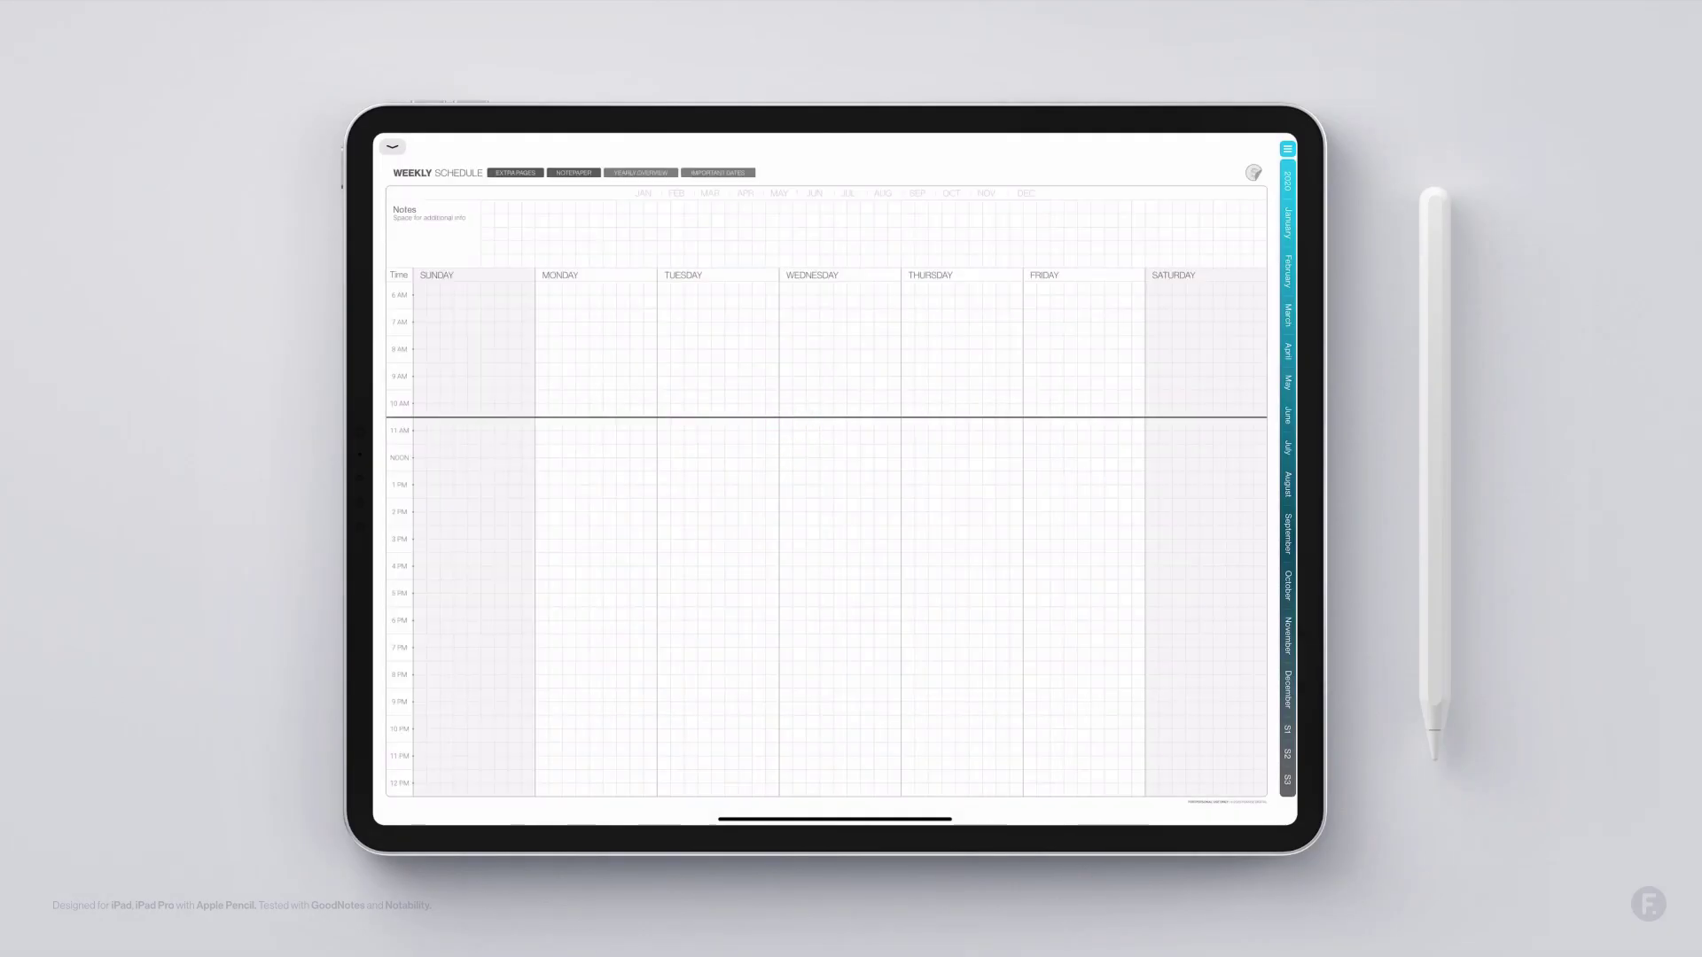
{"action": "left_click", "coordinate": [1223, 163]}
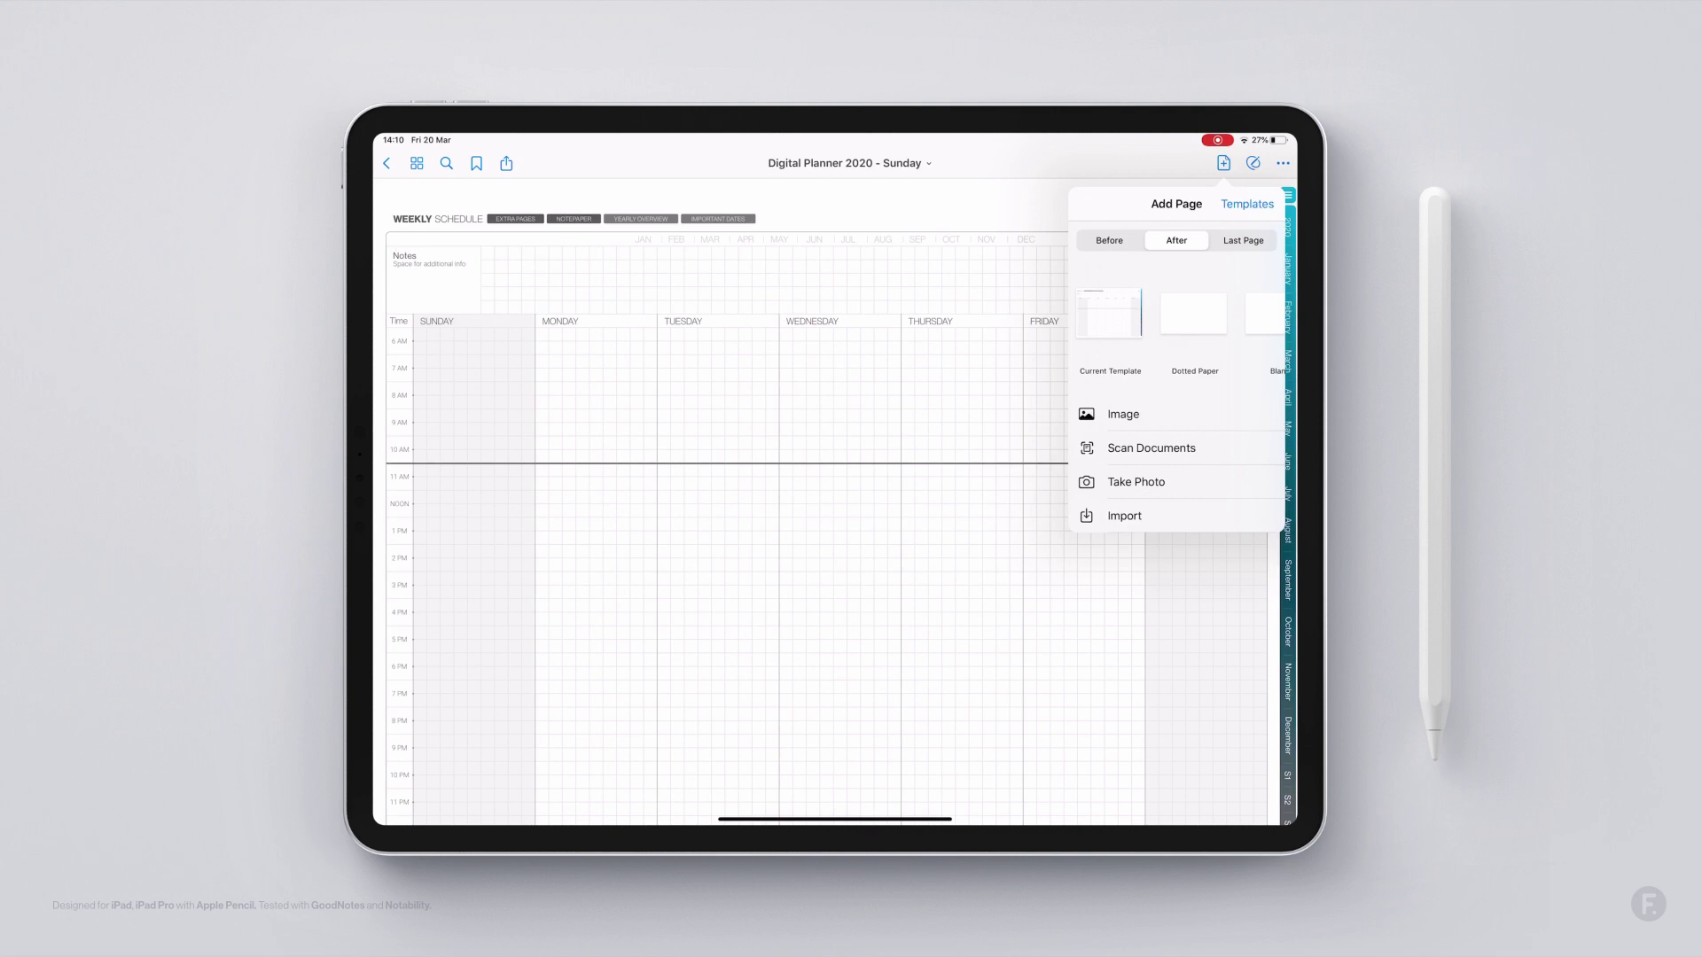
Step: Insert a Current Template page after the current page
{"action": "left_click", "coordinate": [1109, 240]}
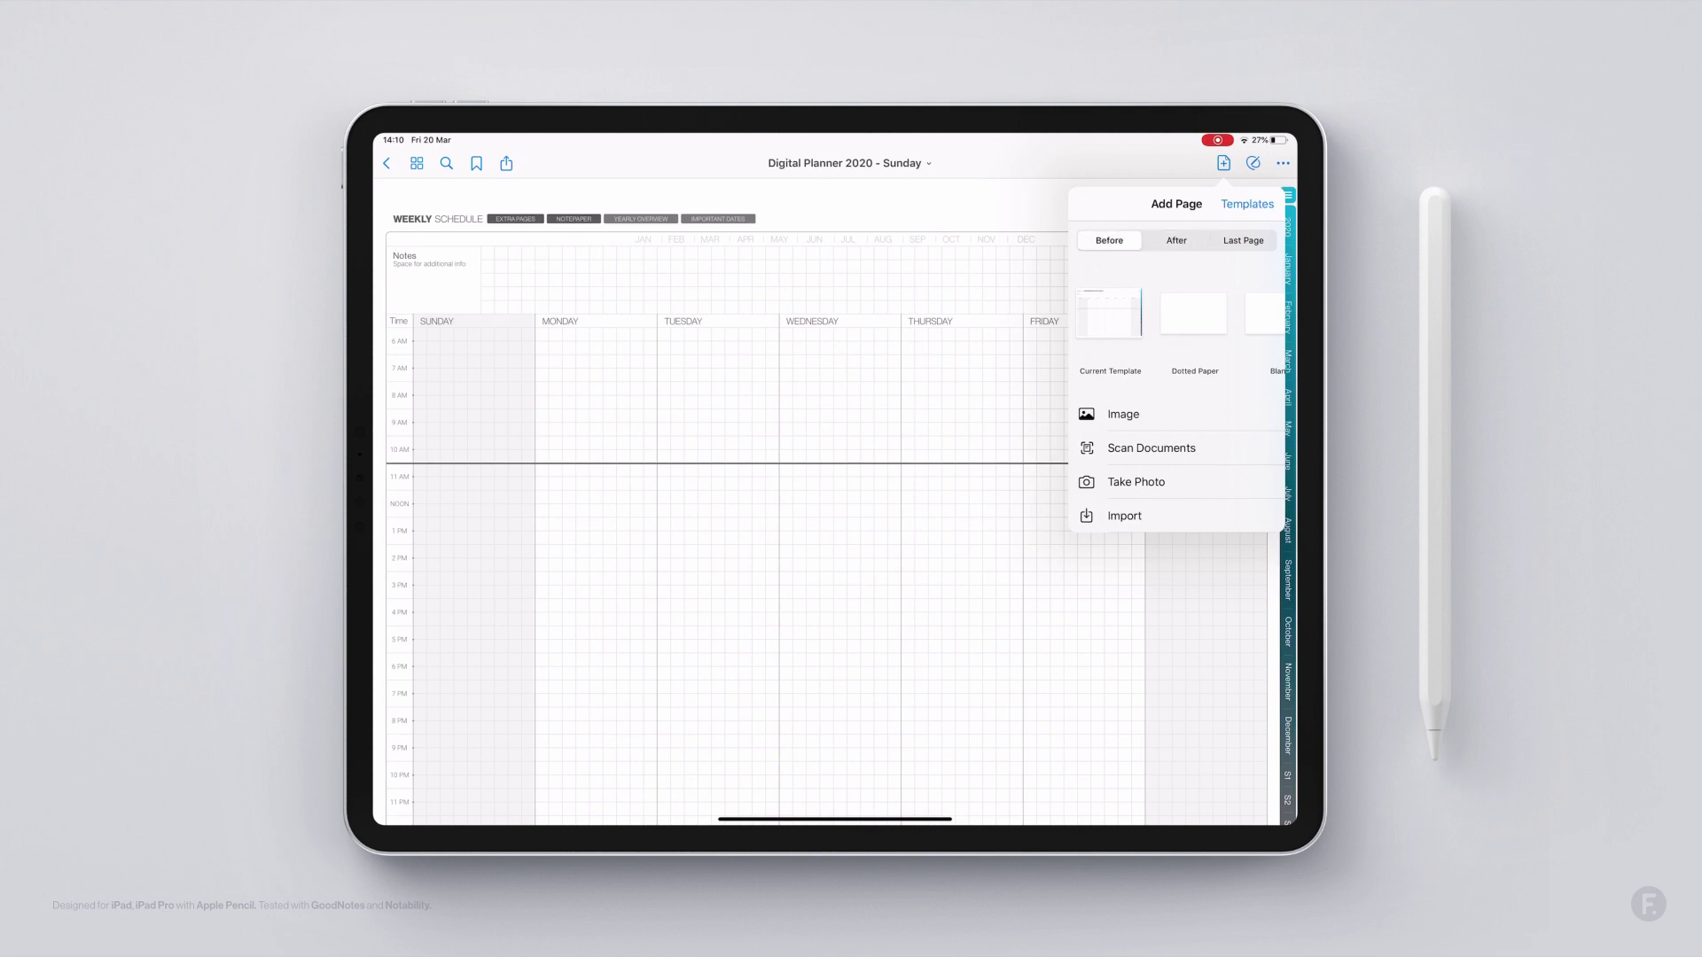
{"action": "left_click", "coordinate": [1176, 241]}
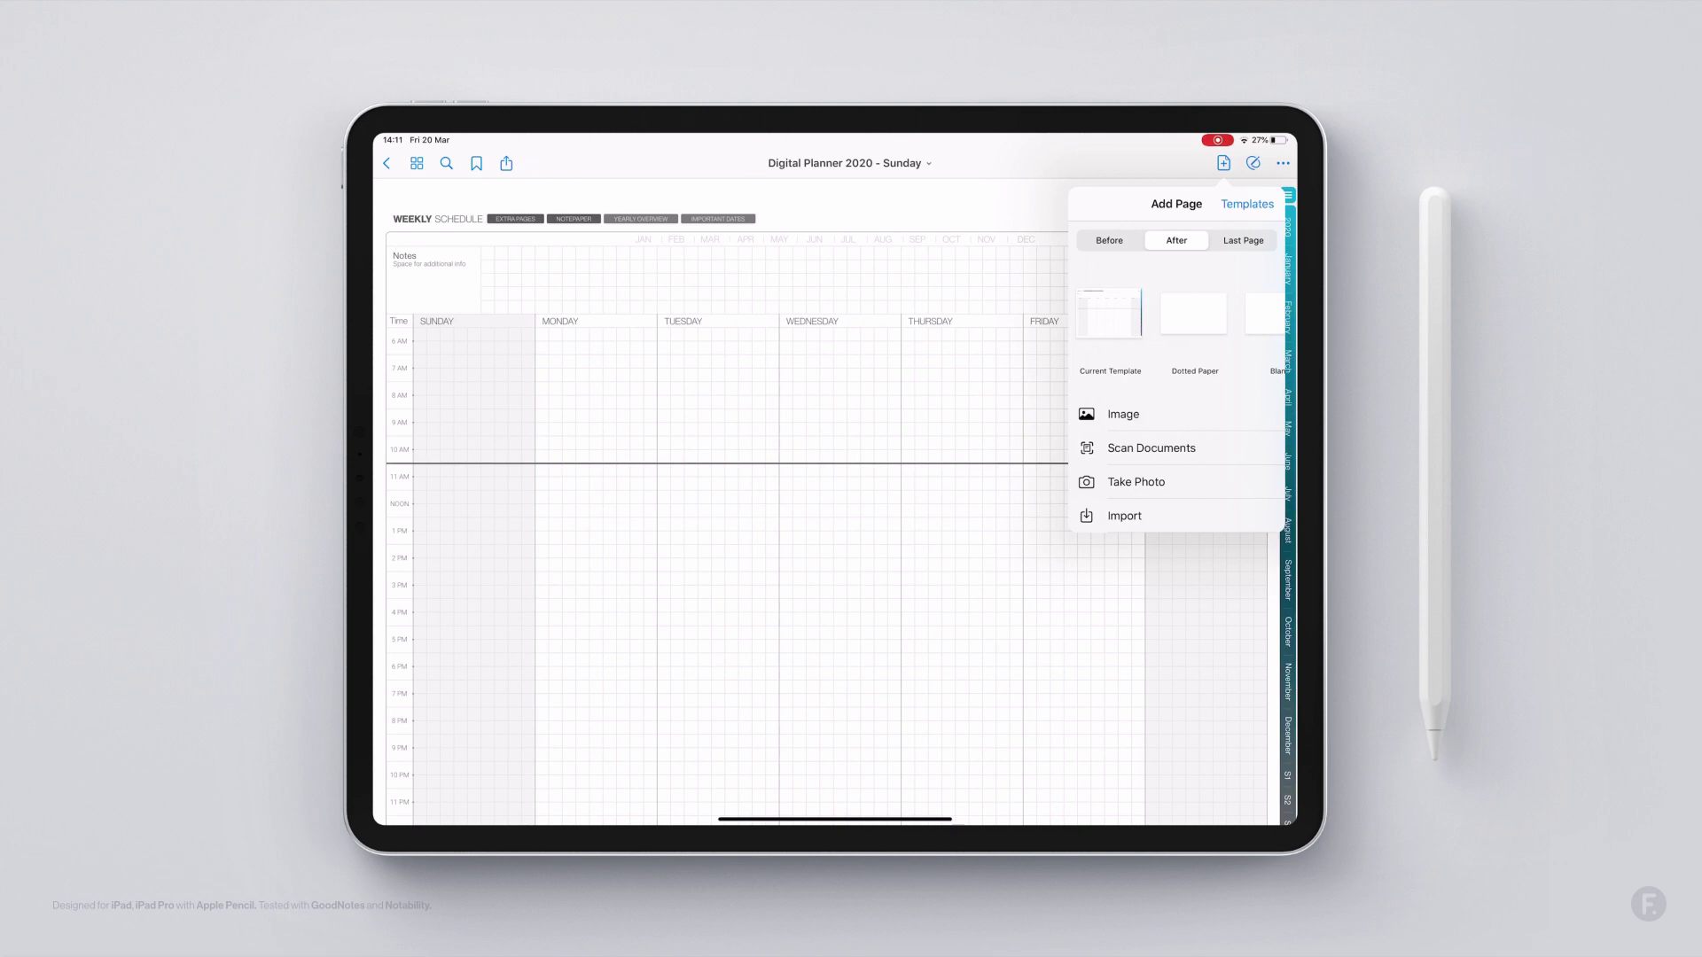
{"action": "left_click", "coordinate": [1104, 315]}
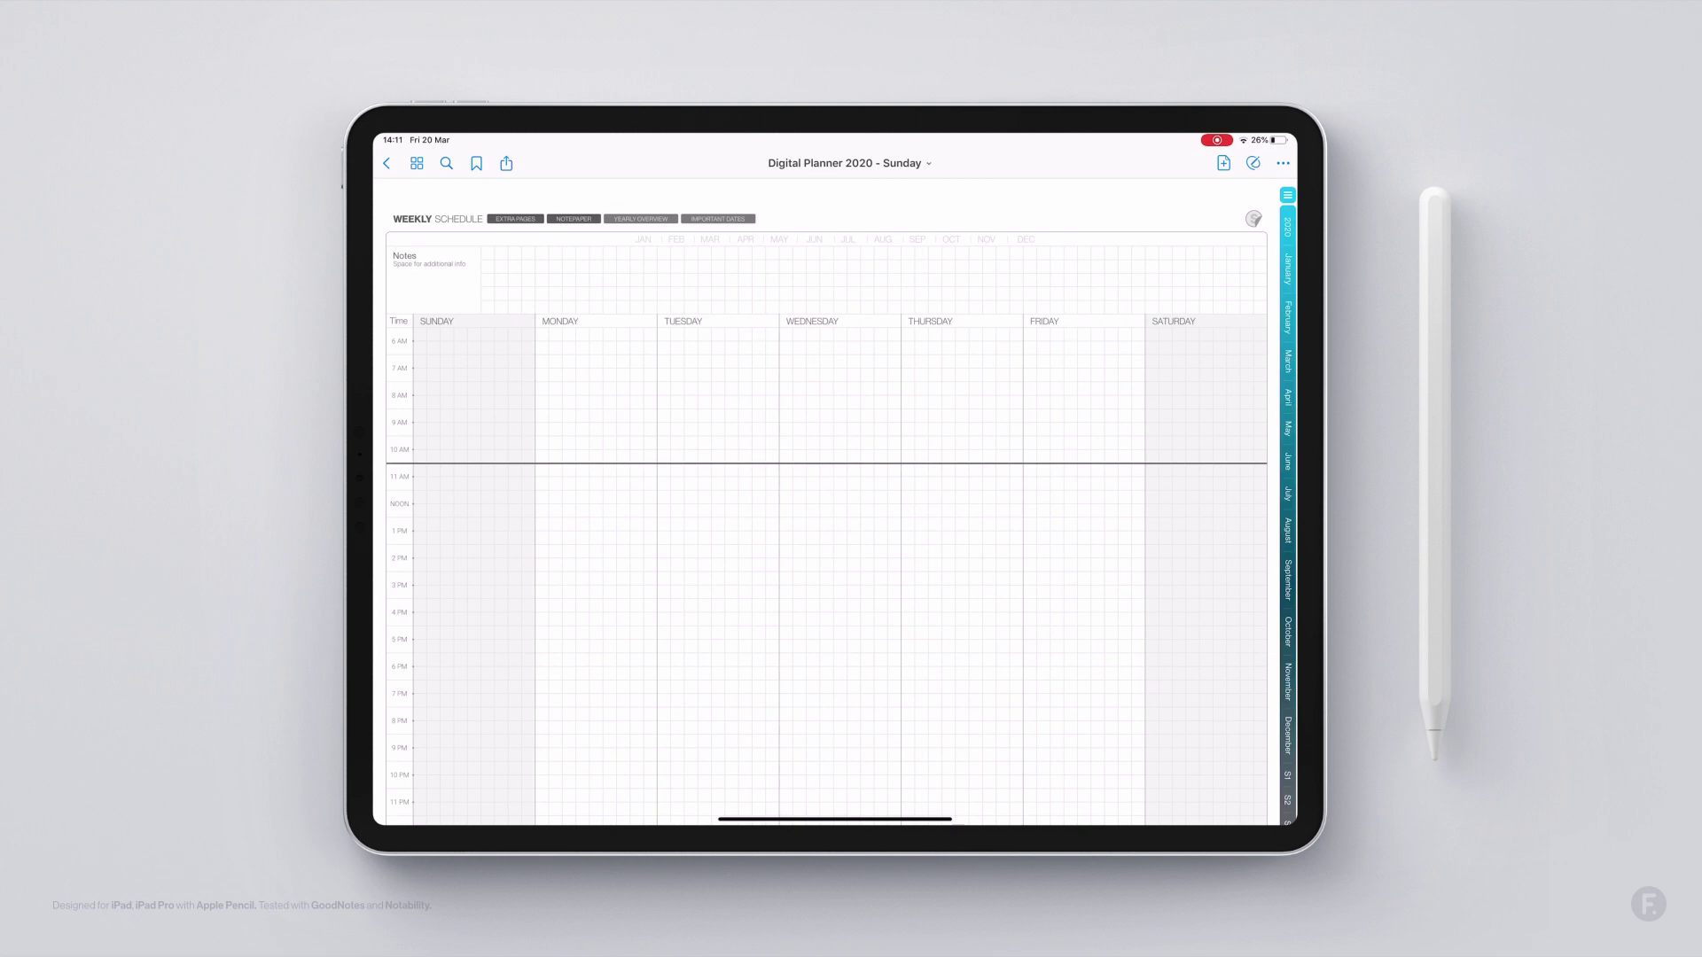
Step: Move page 464 to the Trash from the Thumbnails view
{"action": "left_click", "coordinate": [416, 163]}
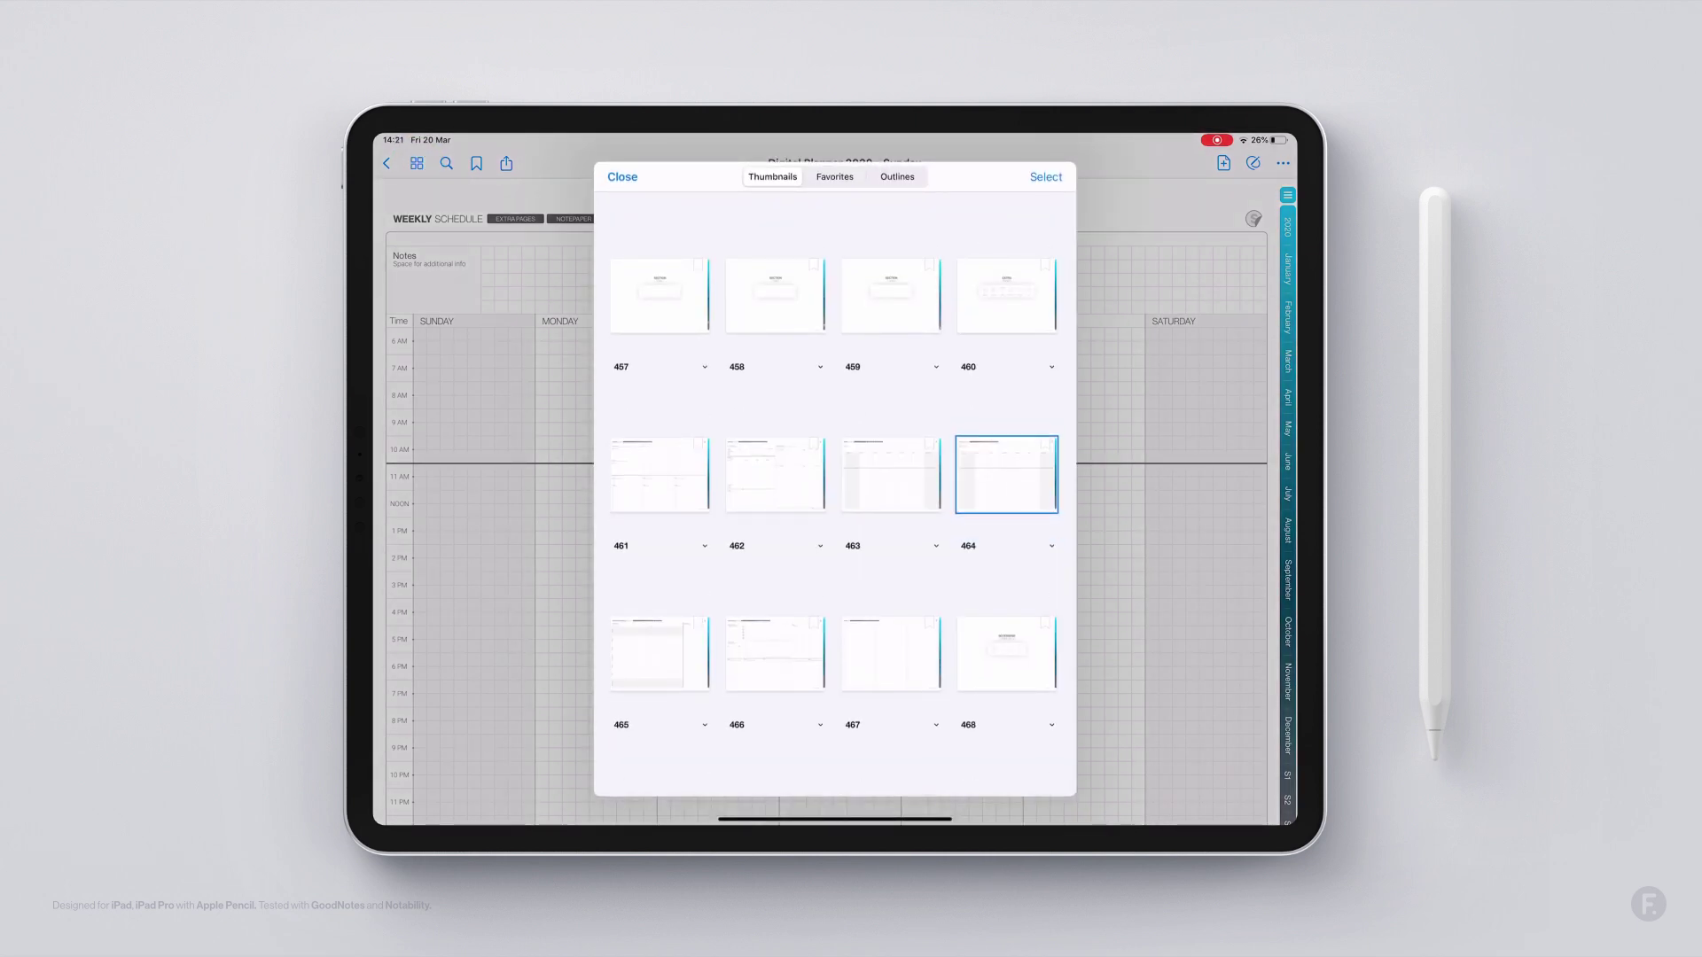
{"action": "left_click", "coordinate": [1051, 545]}
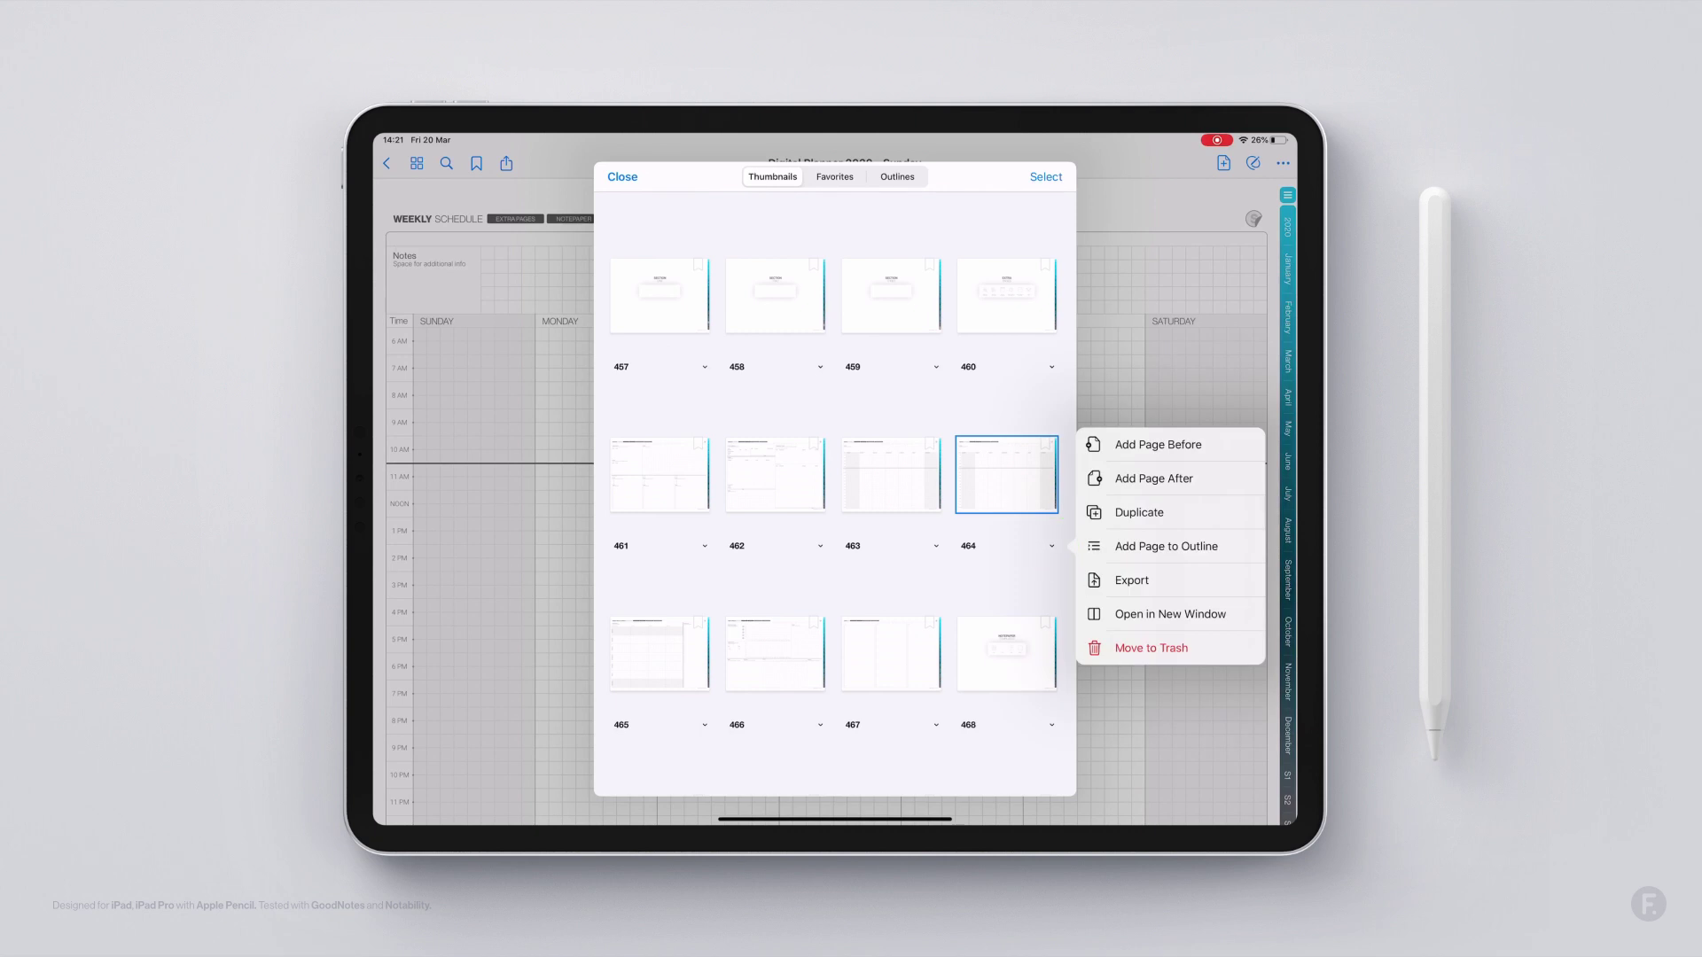
{"action": "left_click", "coordinate": [1151, 647]}
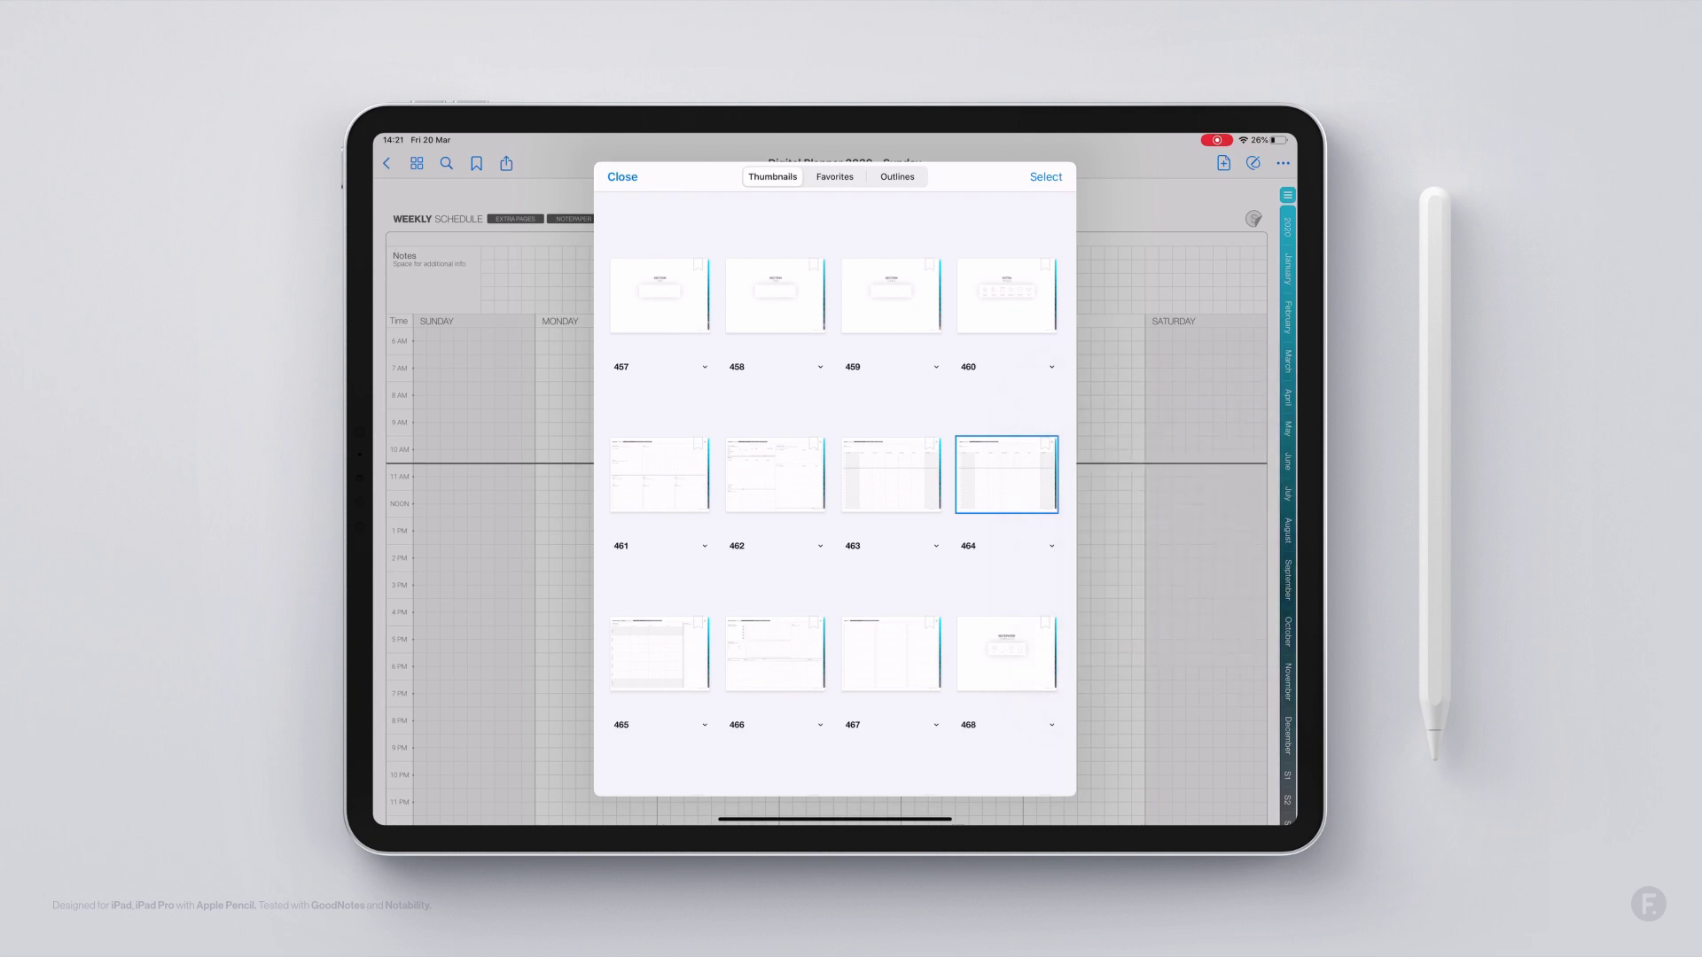
Step: Open page 463, visit the Notepaper Templates page, then show the section index
{"action": "left_click", "coordinate": [885, 467]}
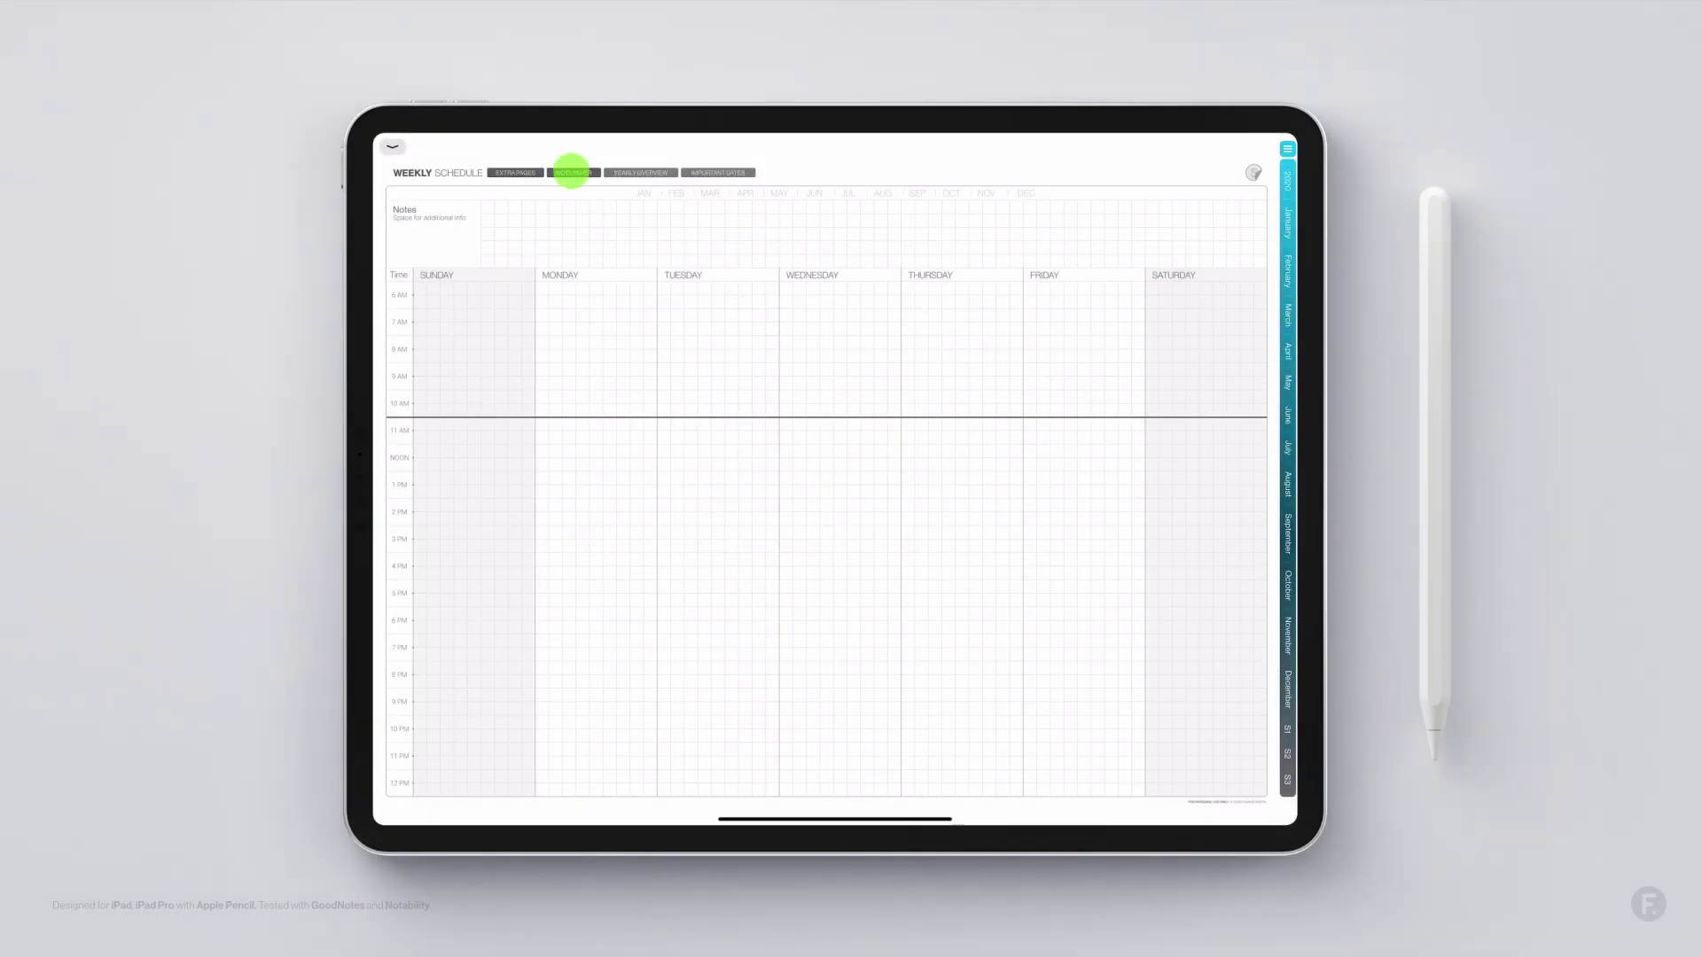
{"action": "left_click", "coordinate": [572, 172]}
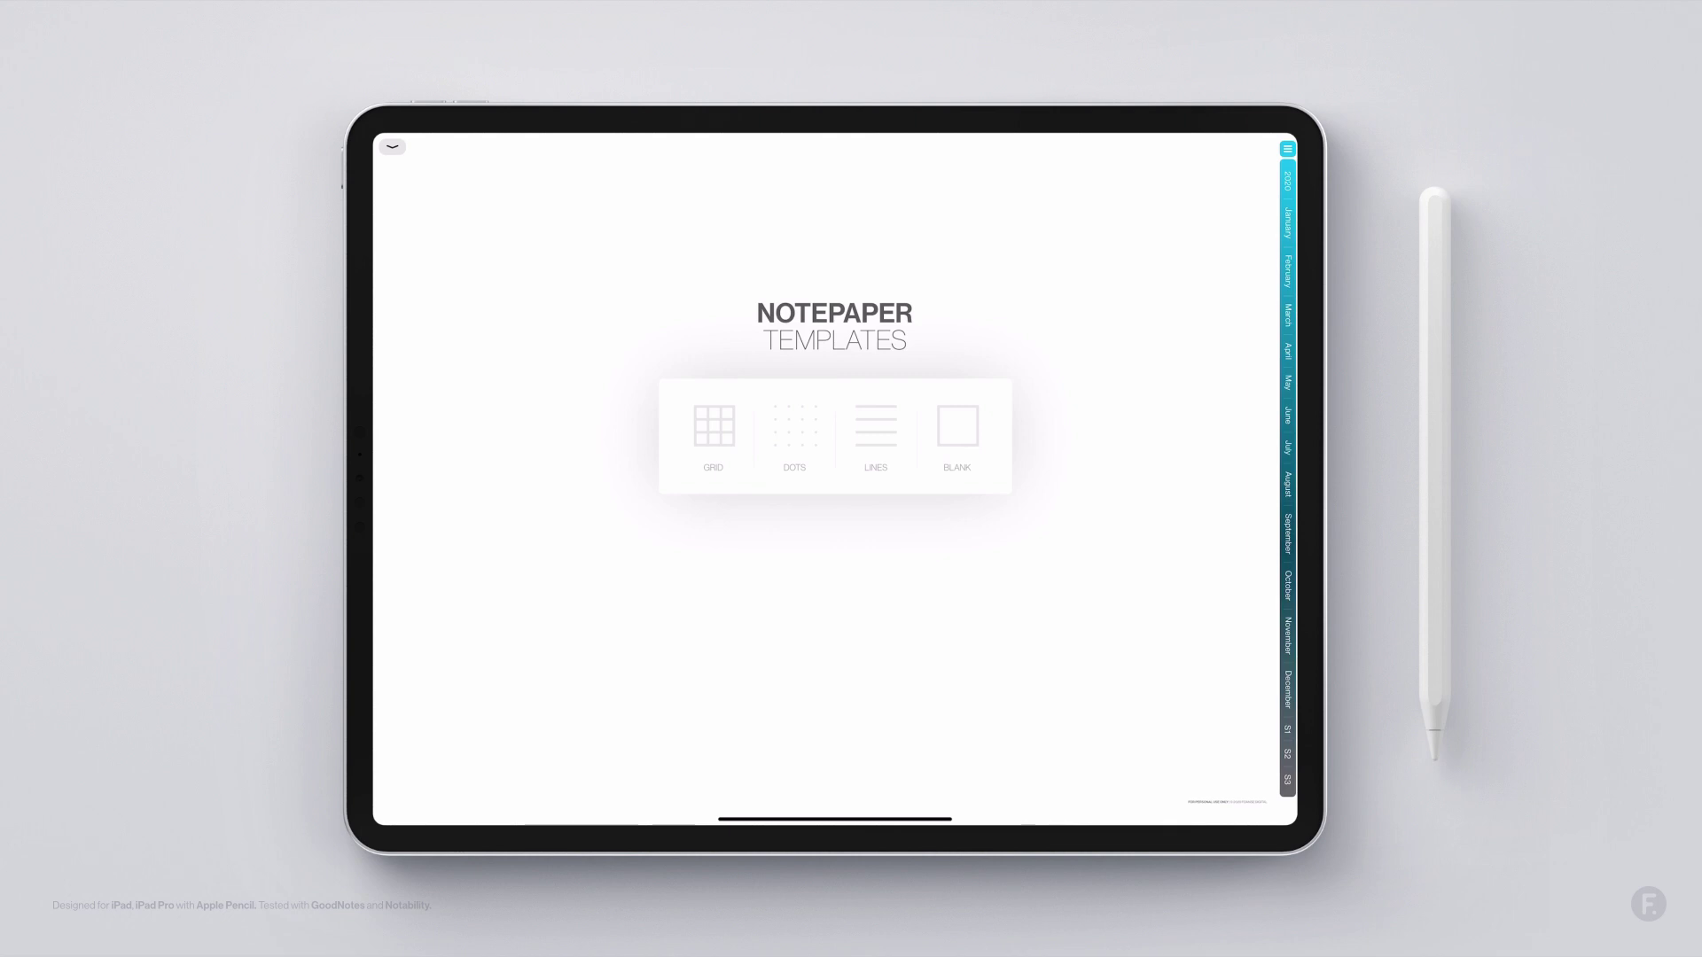
{"action": "left_click", "coordinate": [1287, 148]}
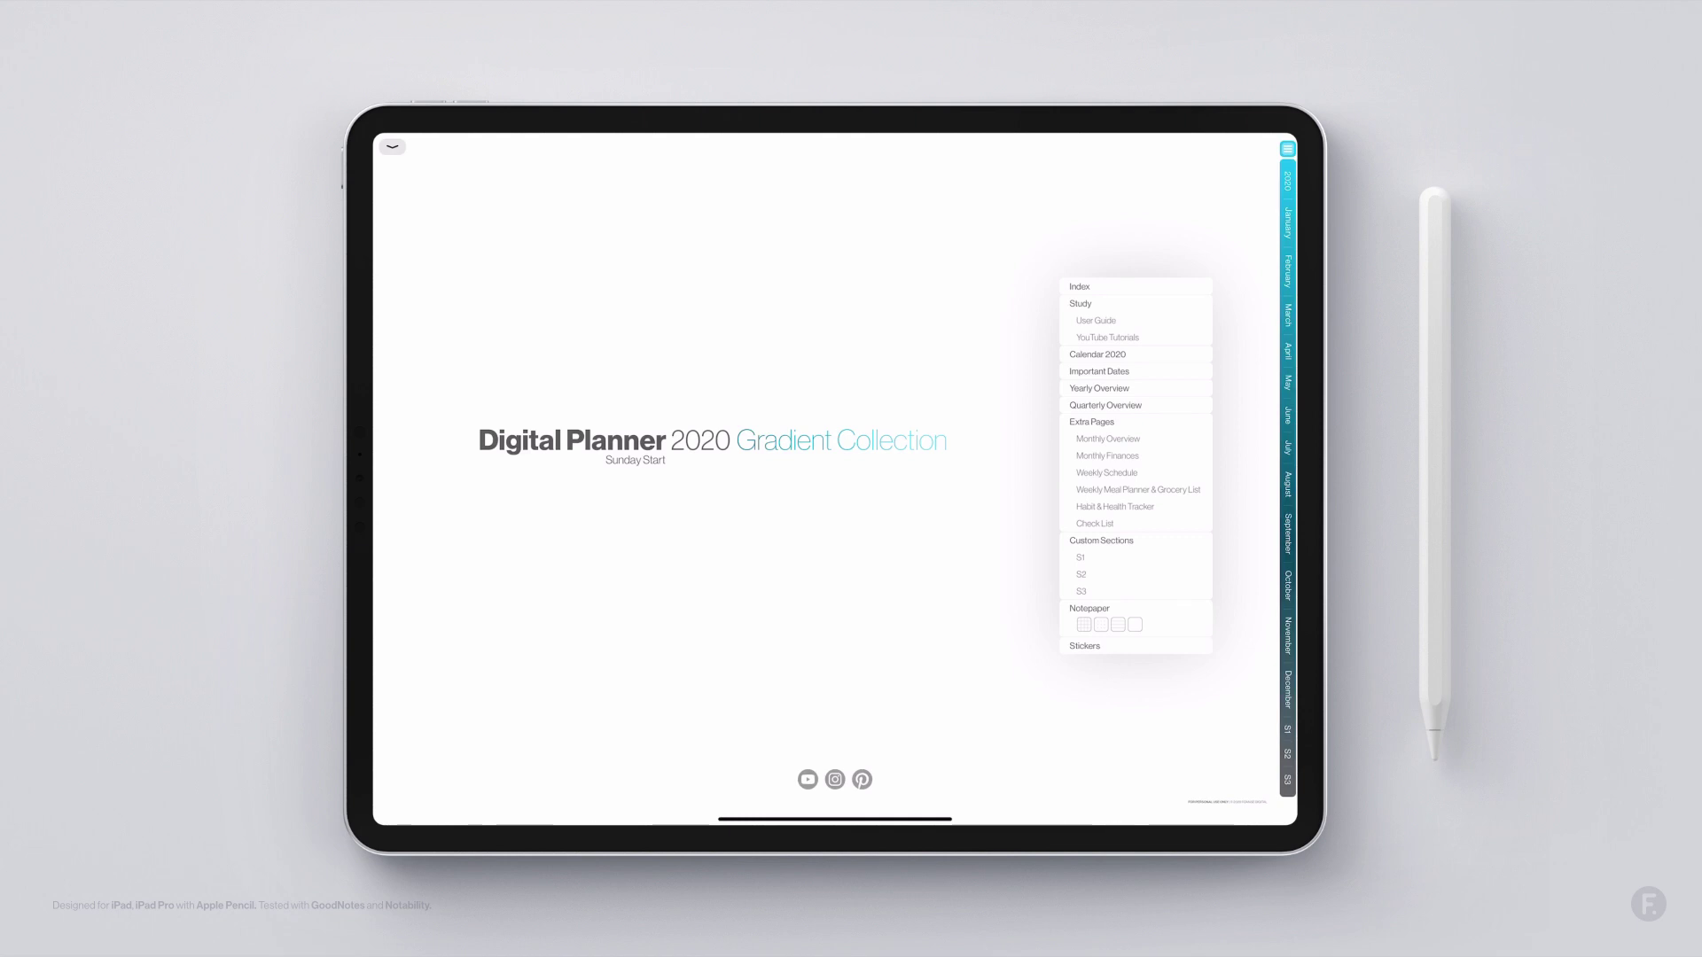
Step: Go to the Notepaper section and open the Coffee Latte swatch on Sticker Colors
{"action": "left_click", "coordinate": [1088, 608]}
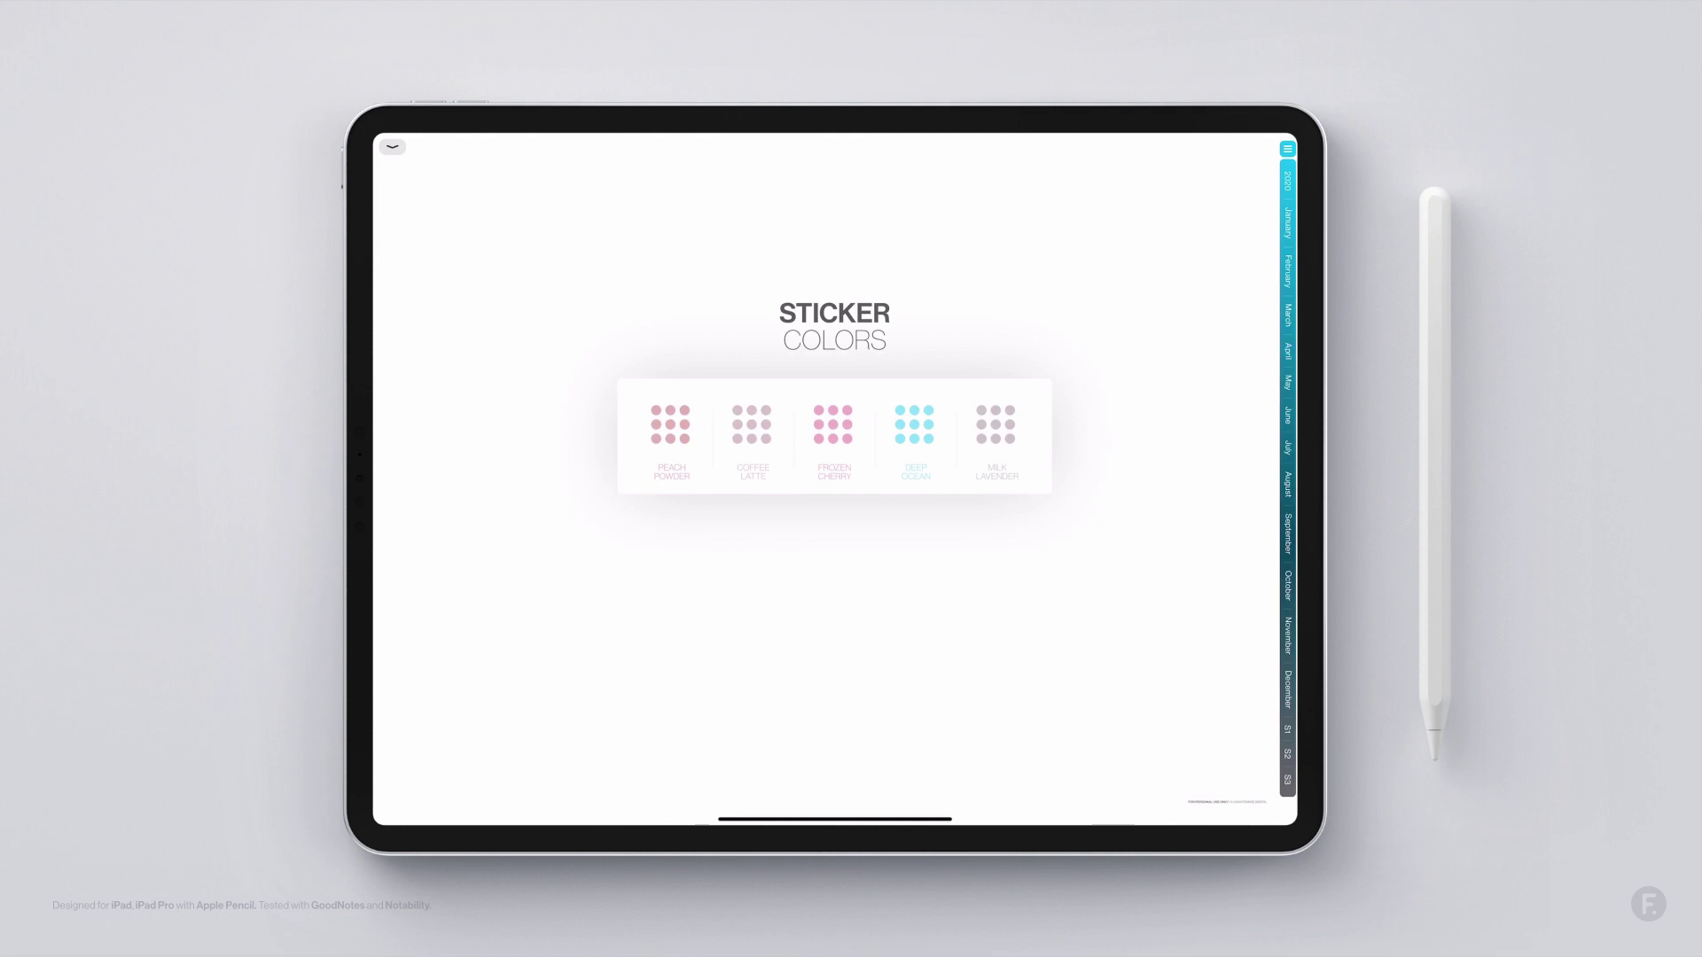
{"action": "left_click", "coordinate": [750, 448]}
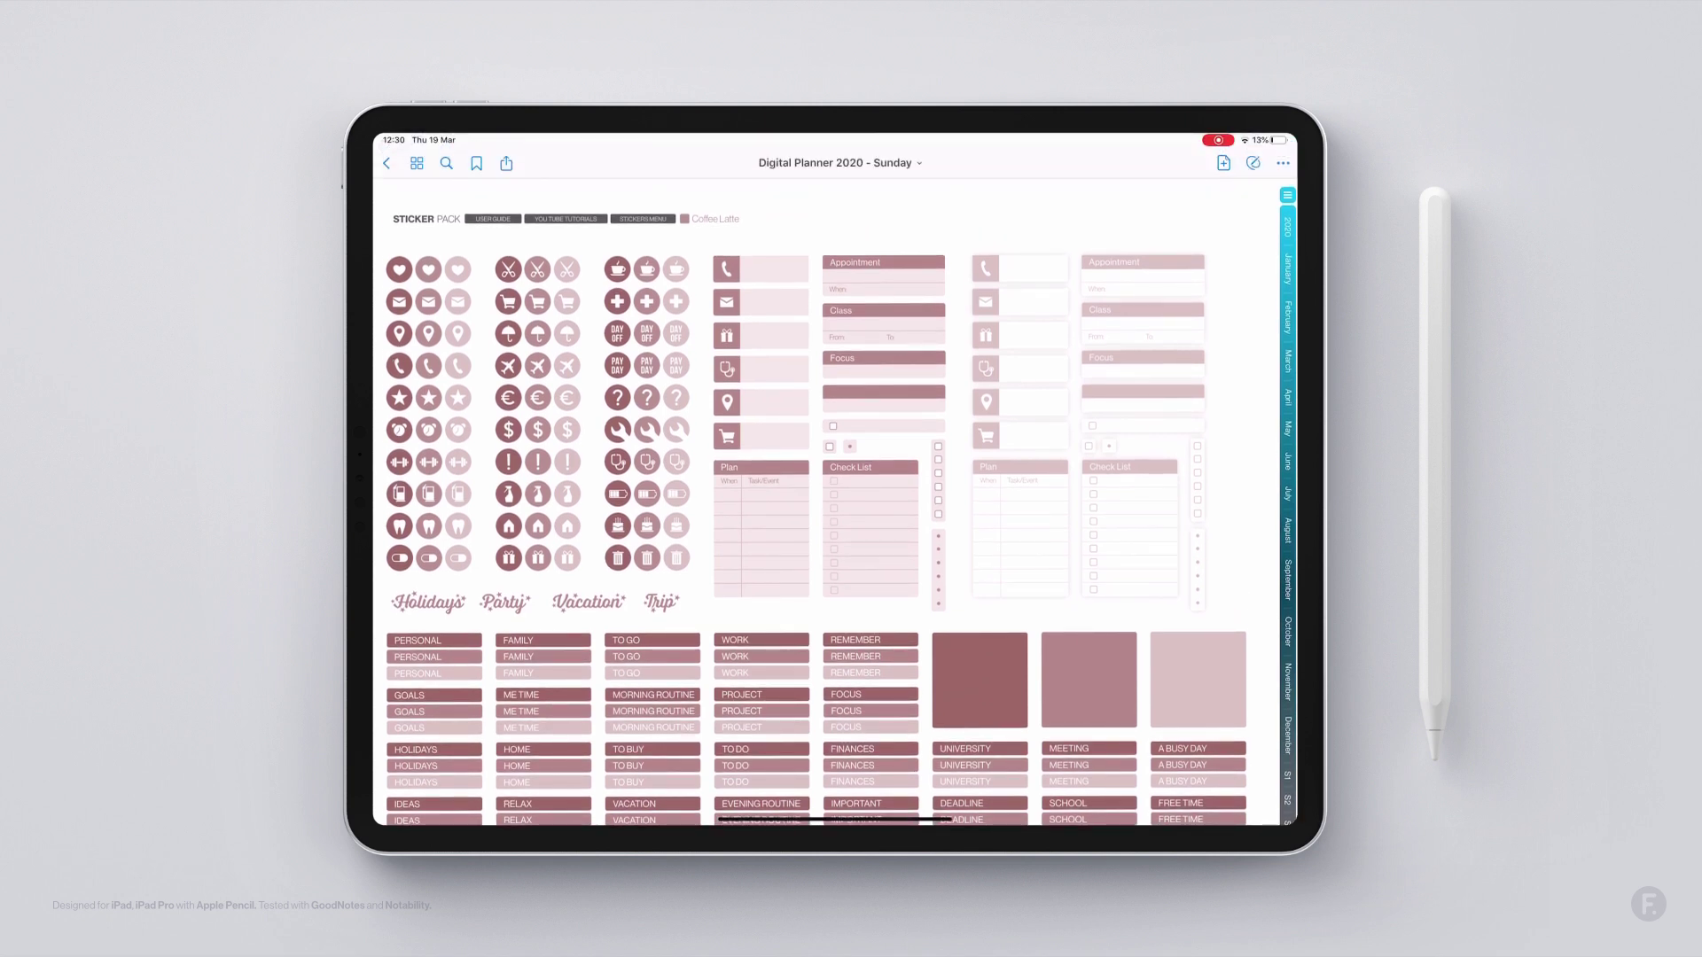
Step: Enter edit mode on the Coffee Latte page and choose the Lasso tool for the coffee cup
{"action": "left_click", "coordinate": [1252, 163]}
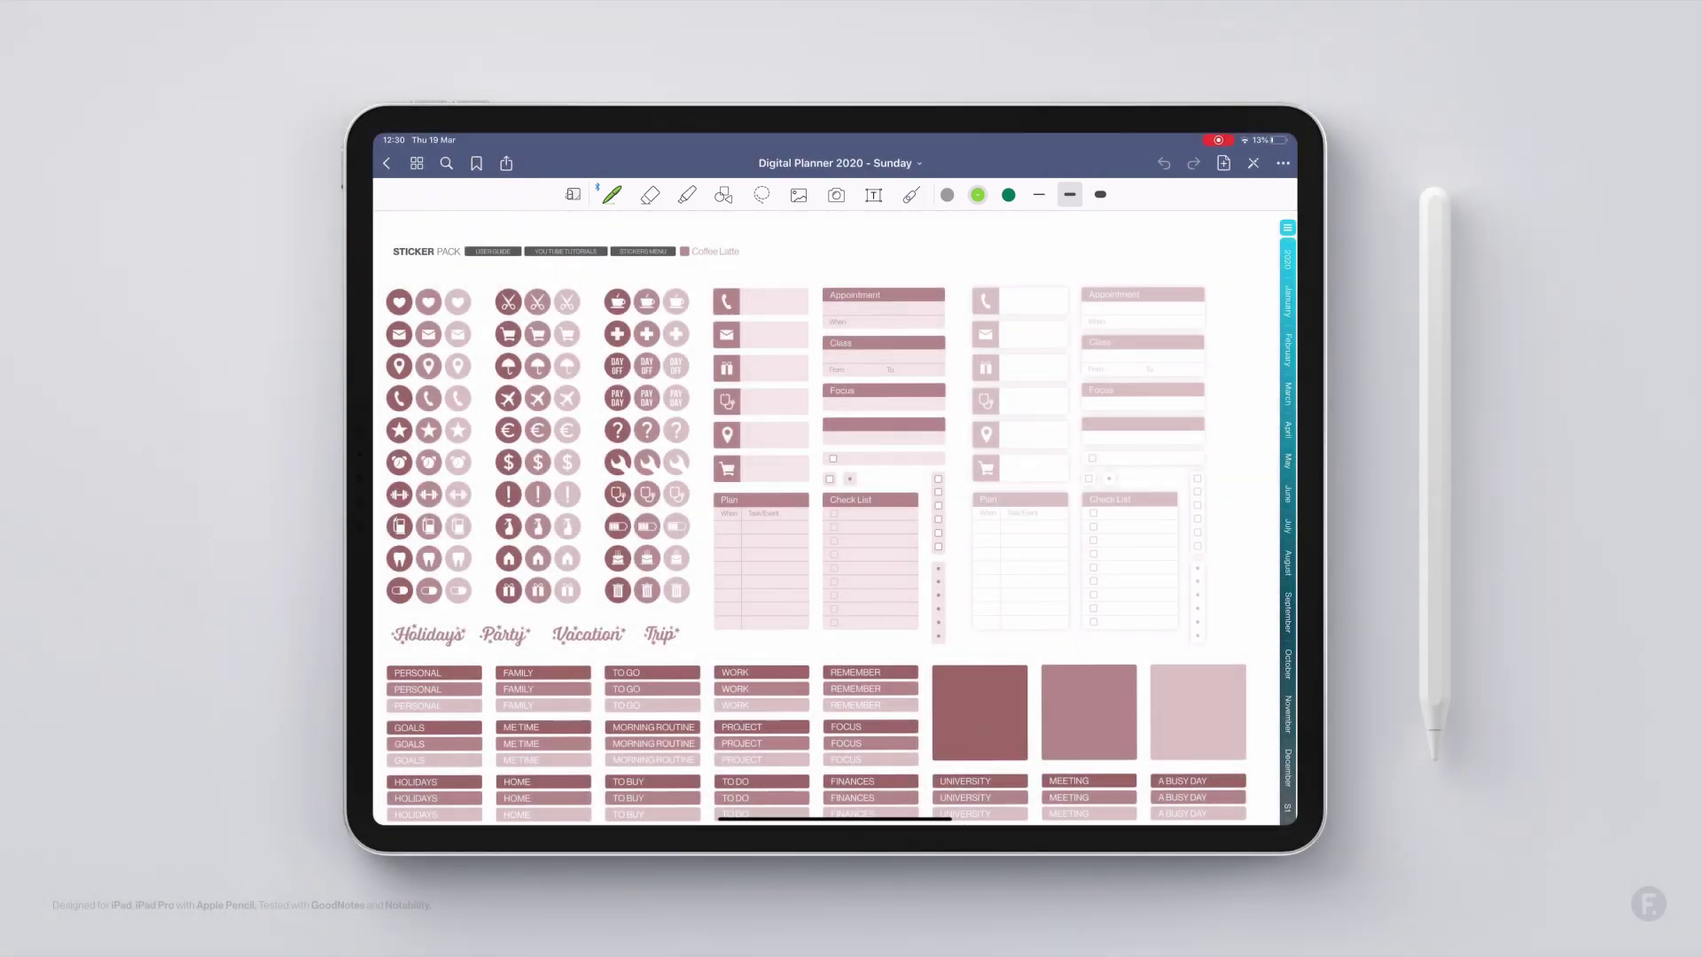
{"action": "left_click", "coordinate": [762, 194]}
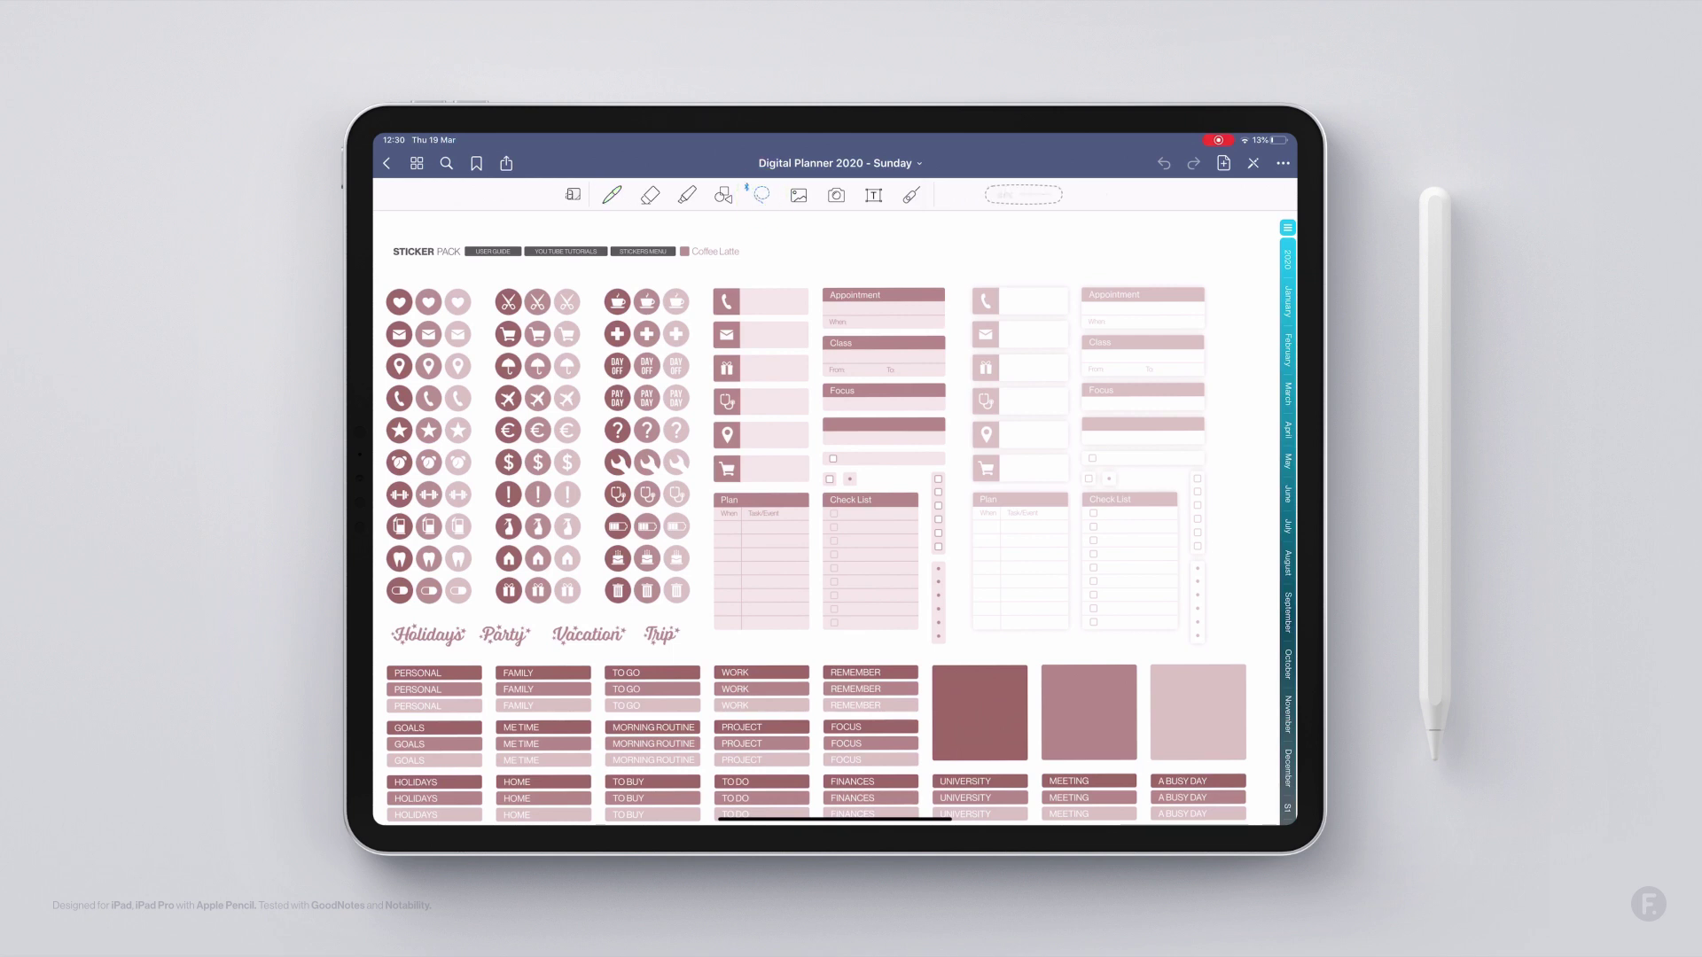
{"action": "left_click", "coordinate": [762, 194]}
Step: Copy the lassoed coffee-cup sticker from the Coffee Latte page, then leave edit mode
{"action": "left_click_drag", "start_coordinate": [626, 312], "coordinate": [630, 289]}
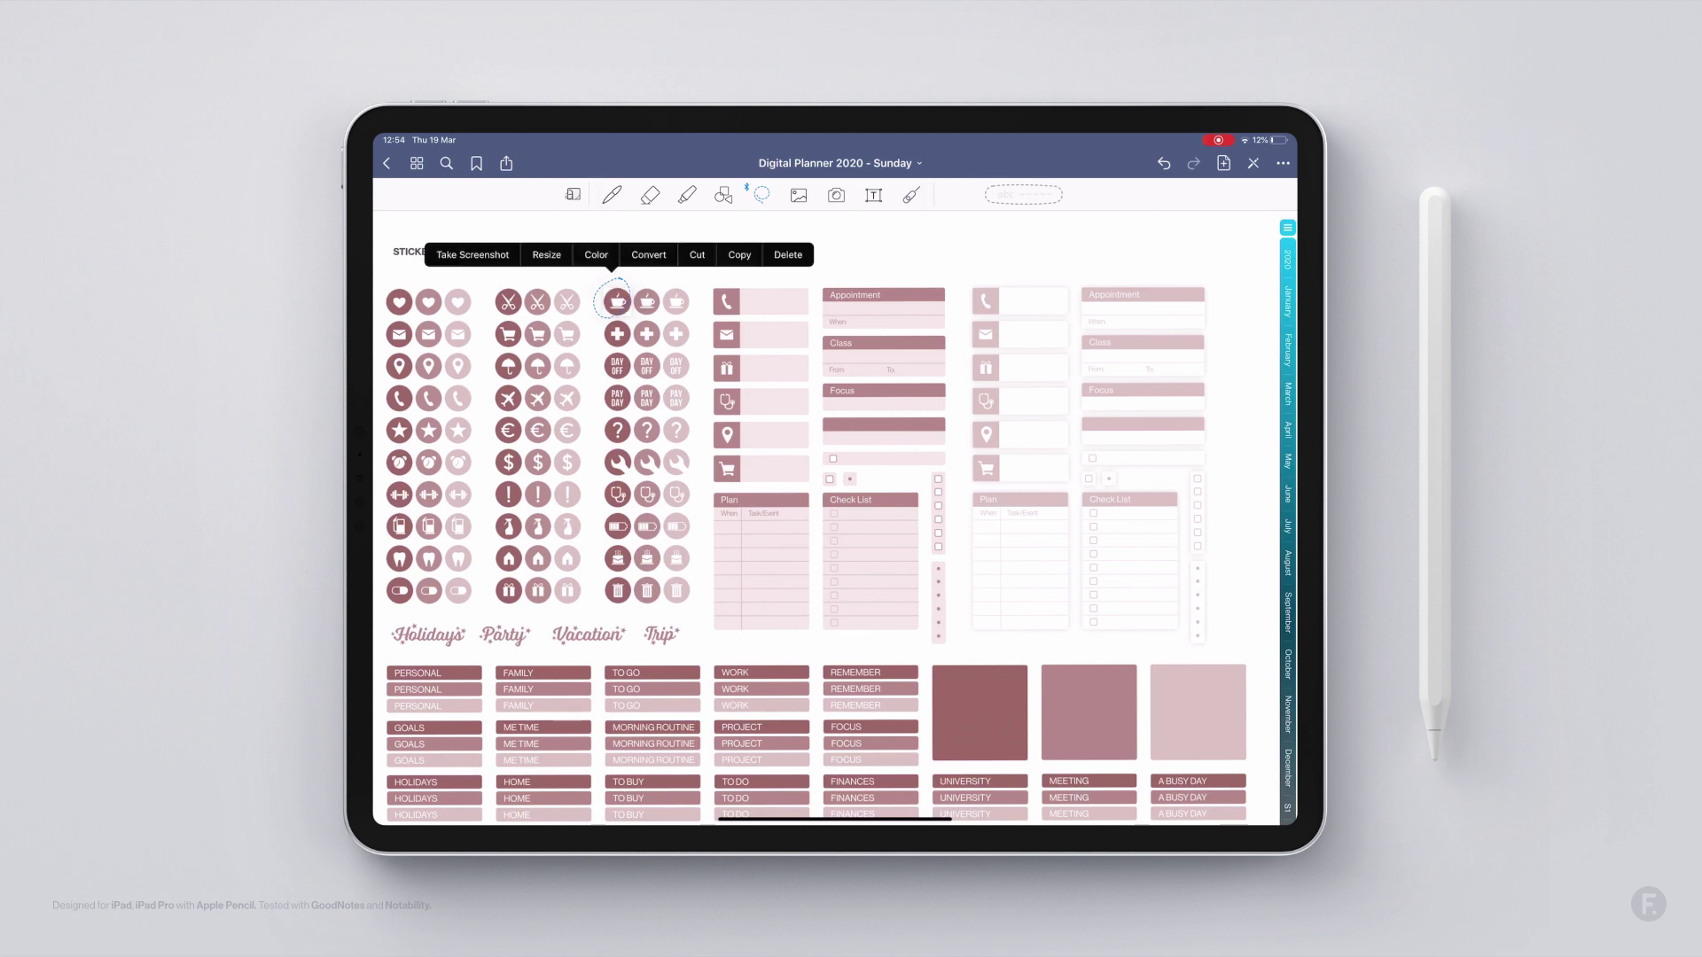
{"action": "left_click", "coordinate": [739, 254]}
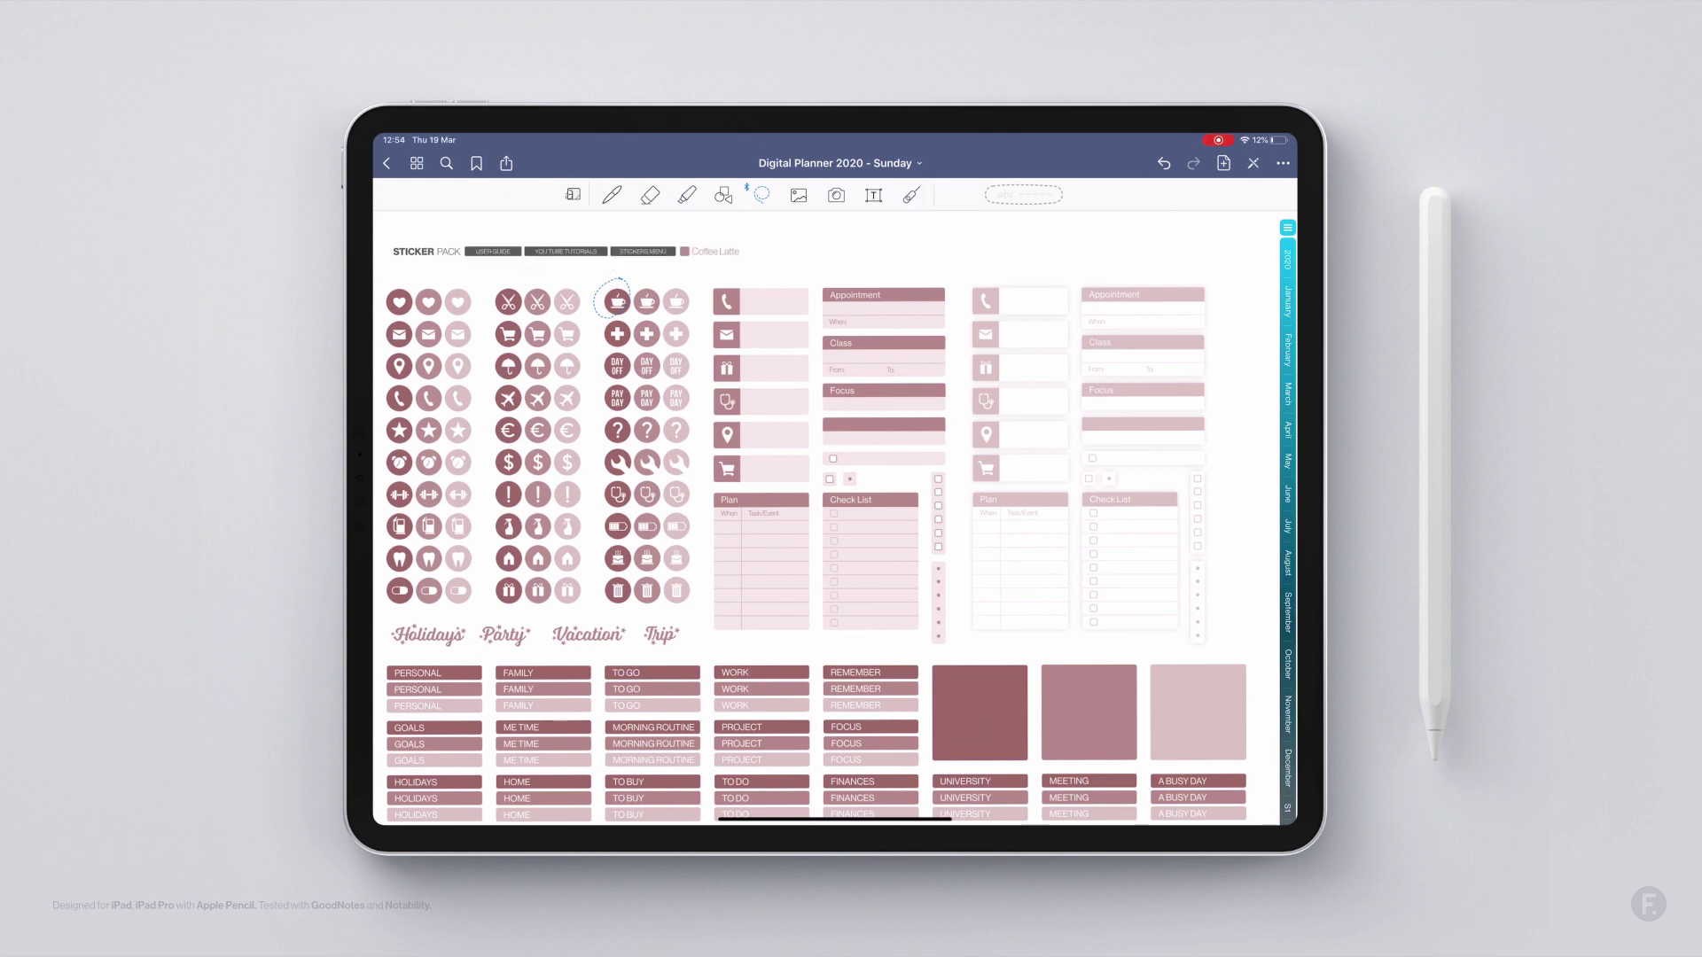
{"action": "left_click", "coordinate": [1252, 163]}
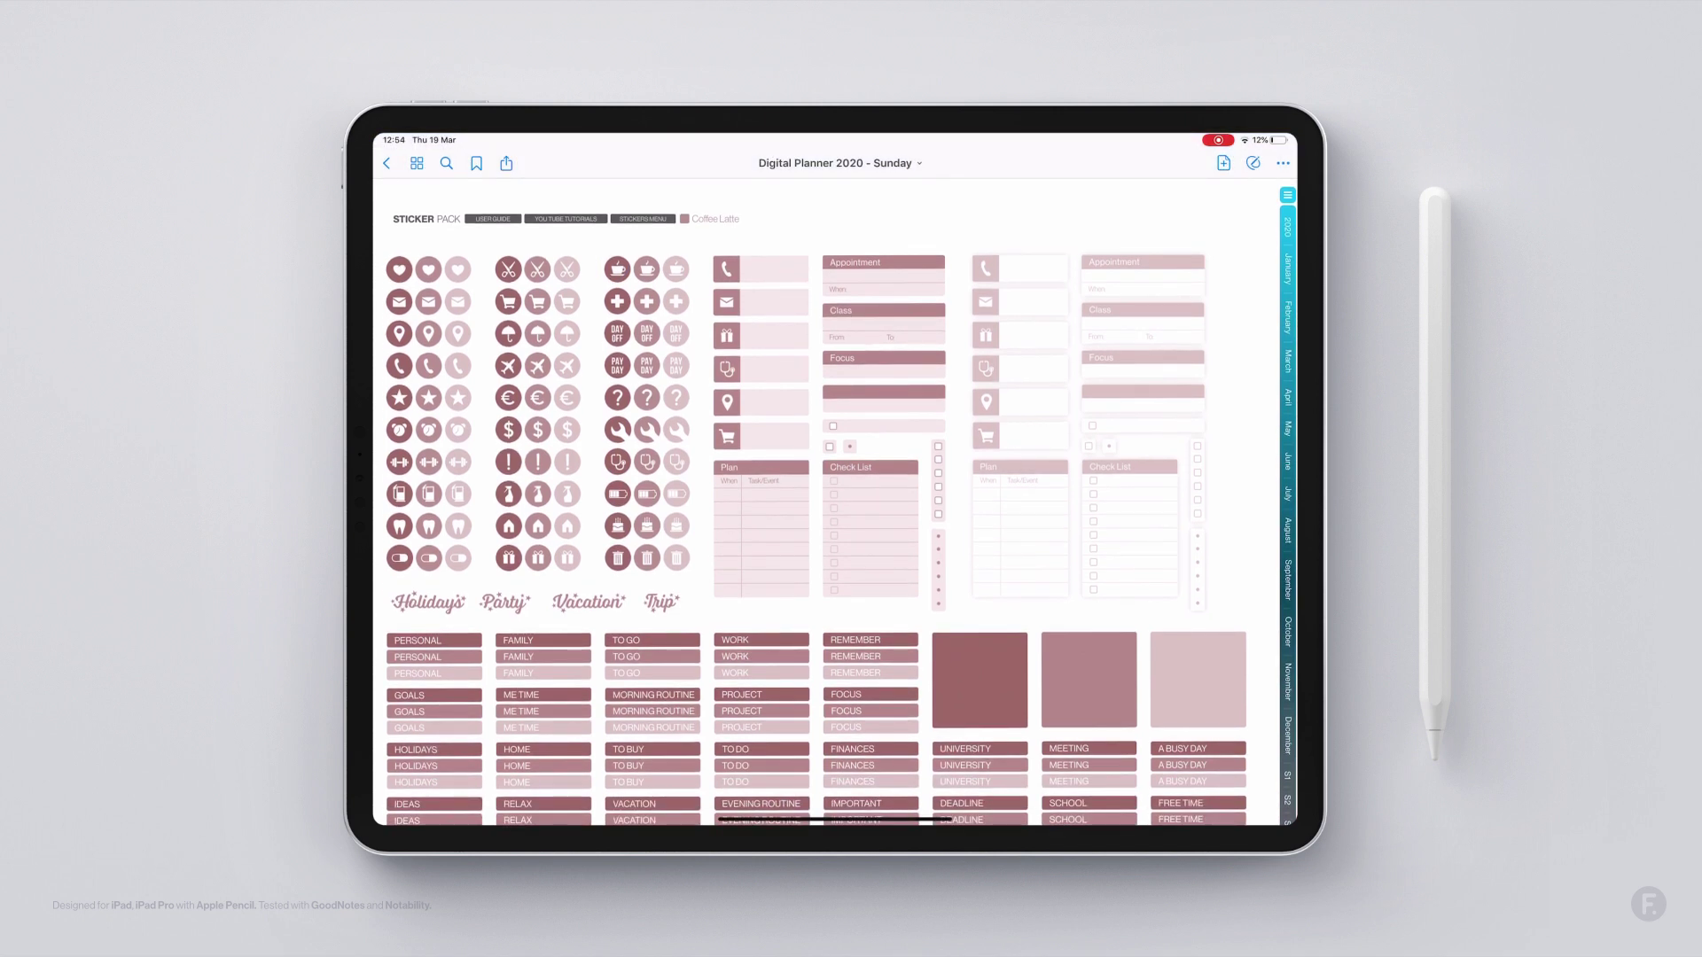
Step: Paste the coffee sticker on the August 2020 page, double its size, and lasso it to reposition
{"action": "left_click", "coordinate": [1287, 530]}
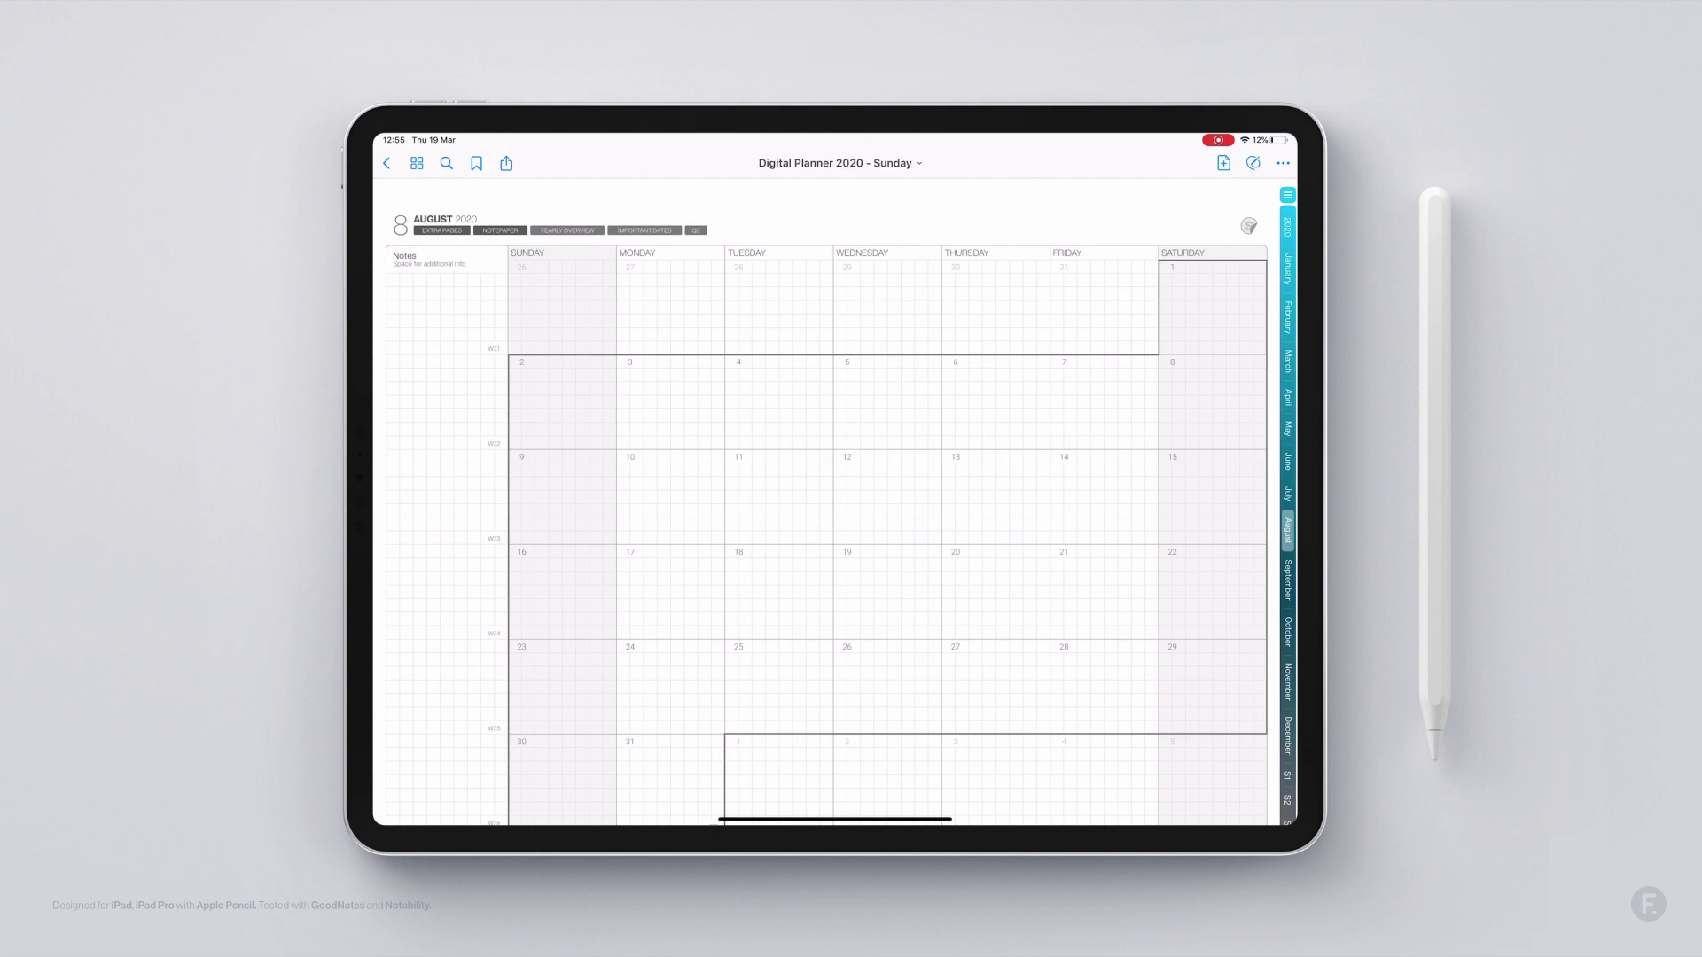
{"action": "left_click", "coordinate": [885, 448]}
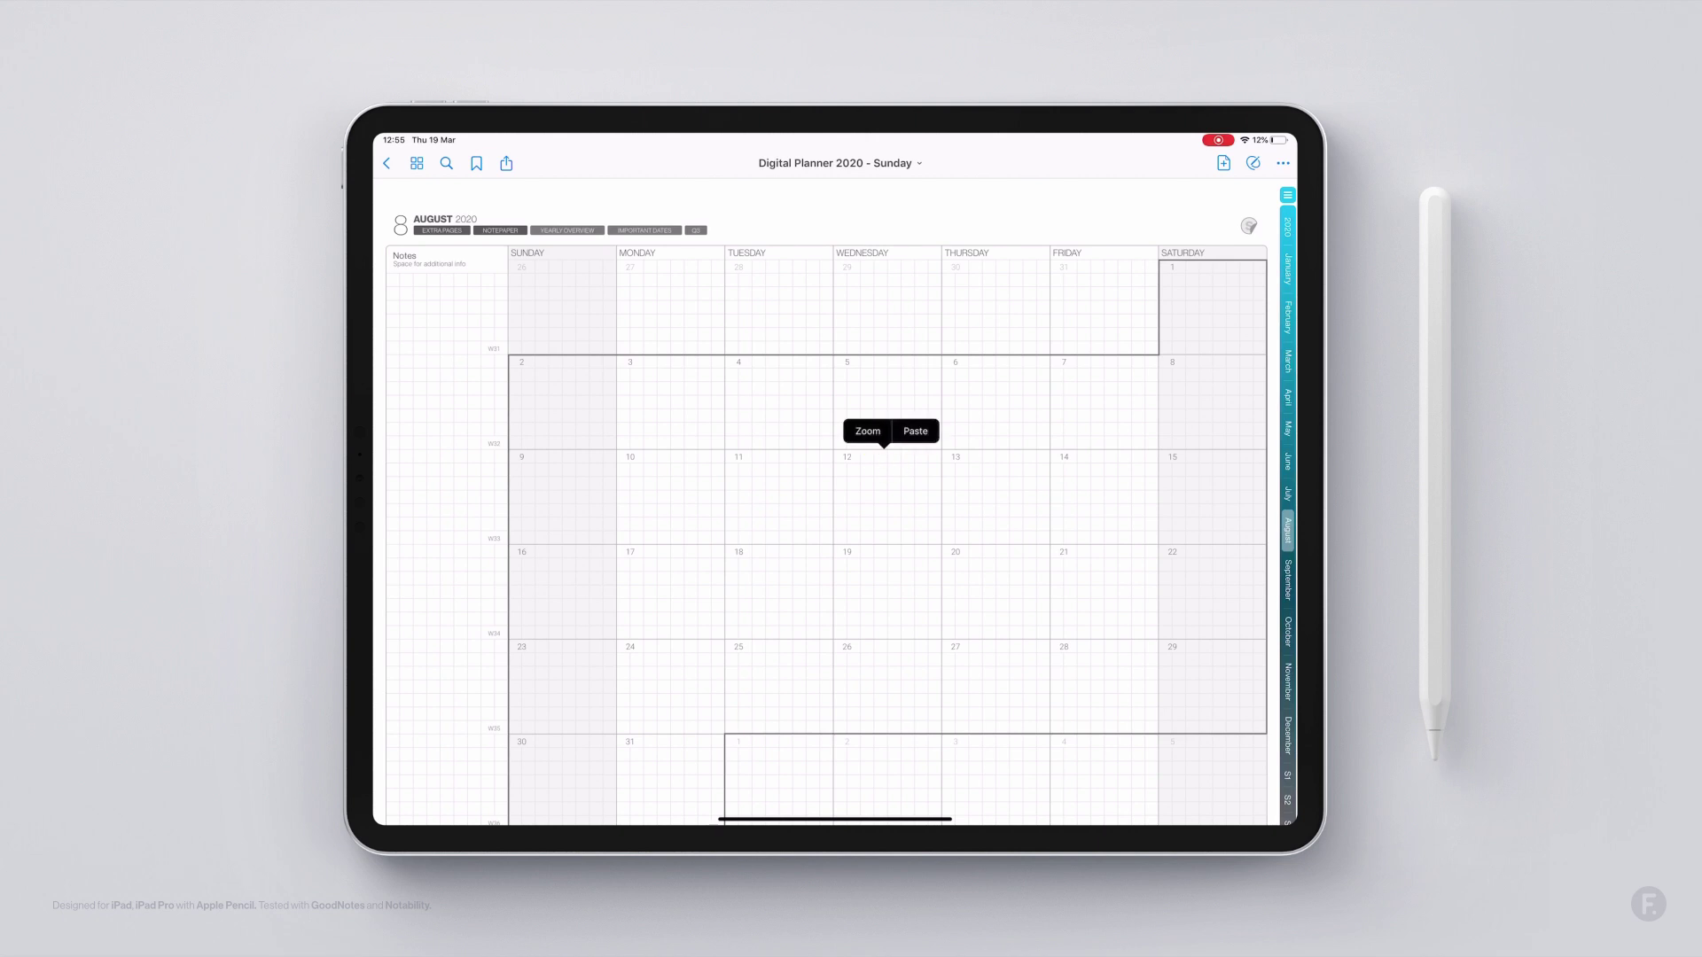
{"action": "left_click", "coordinate": [915, 430]}
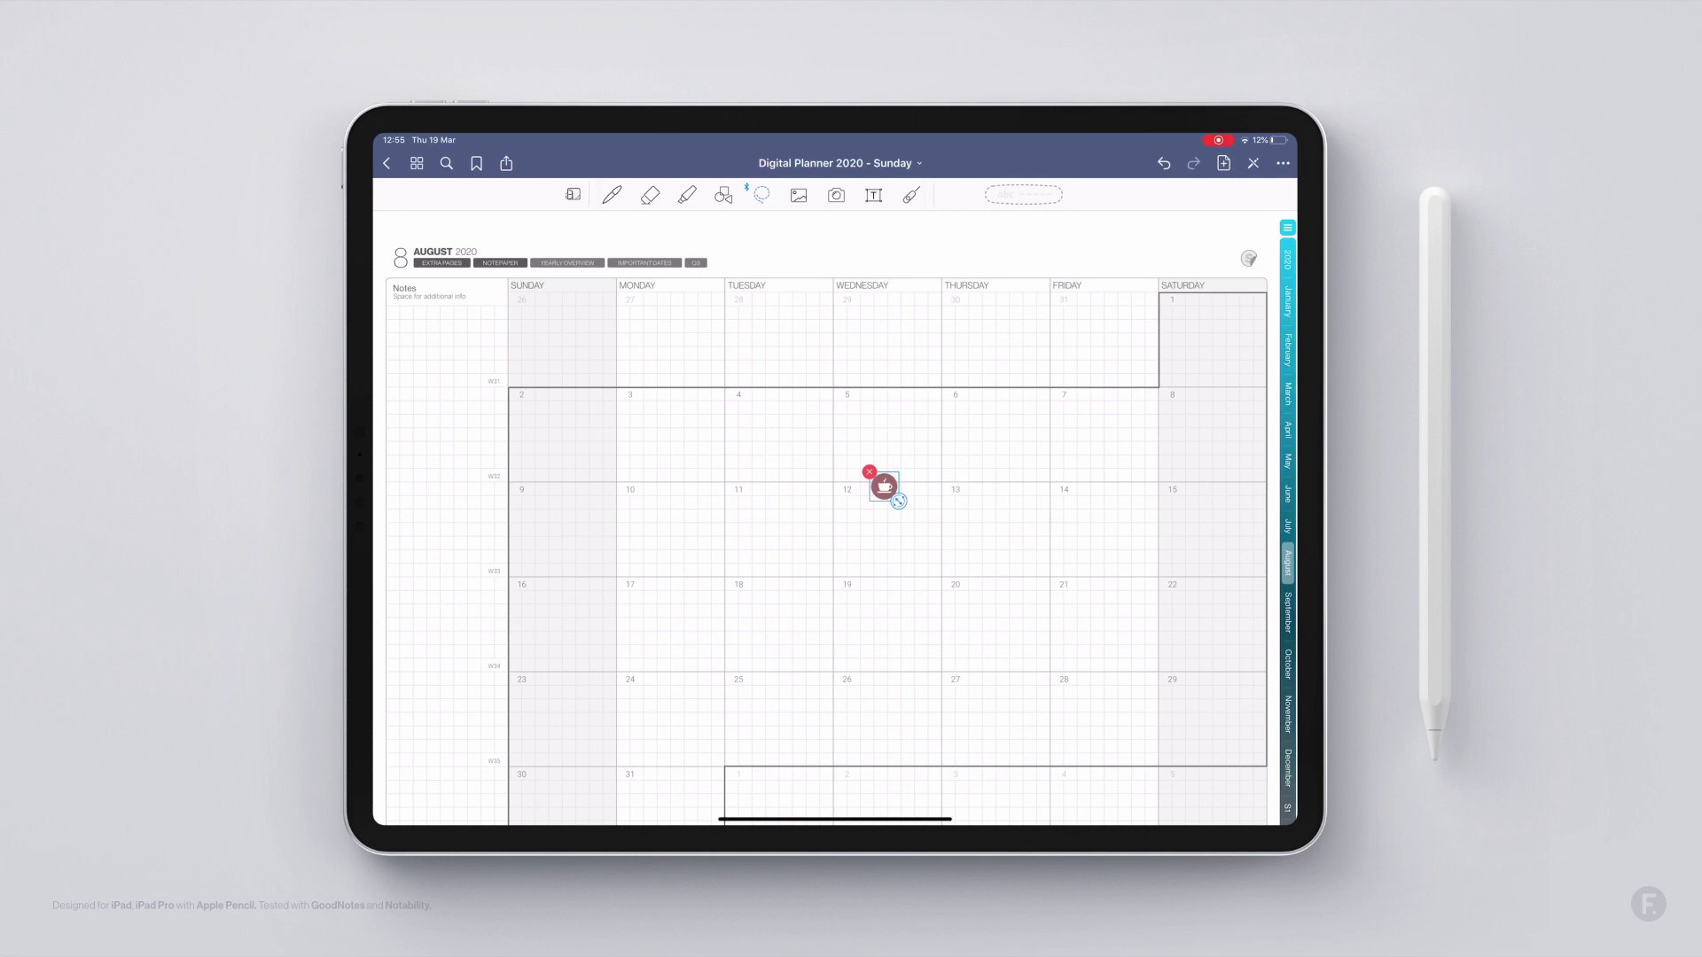
{"action": "mouse_move", "coordinate": [898, 502]}
{"action": "left_mouse_down"}
{"action": "mouse_move", "coordinate": [917, 521]}
{"action": "mouse_move", "coordinate": [903, 504]}
{"action": "left_mouse_up"}
{"action": "mouse_move", "coordinate": [882, 466]}
{"action": "left_mouse_down"}
{"action": "mouse_move", "coordinate": [895, 501]}
{"action": "mouse_move", "coordinate": [1069, 417]}
{"action": "left_mouse_up"}
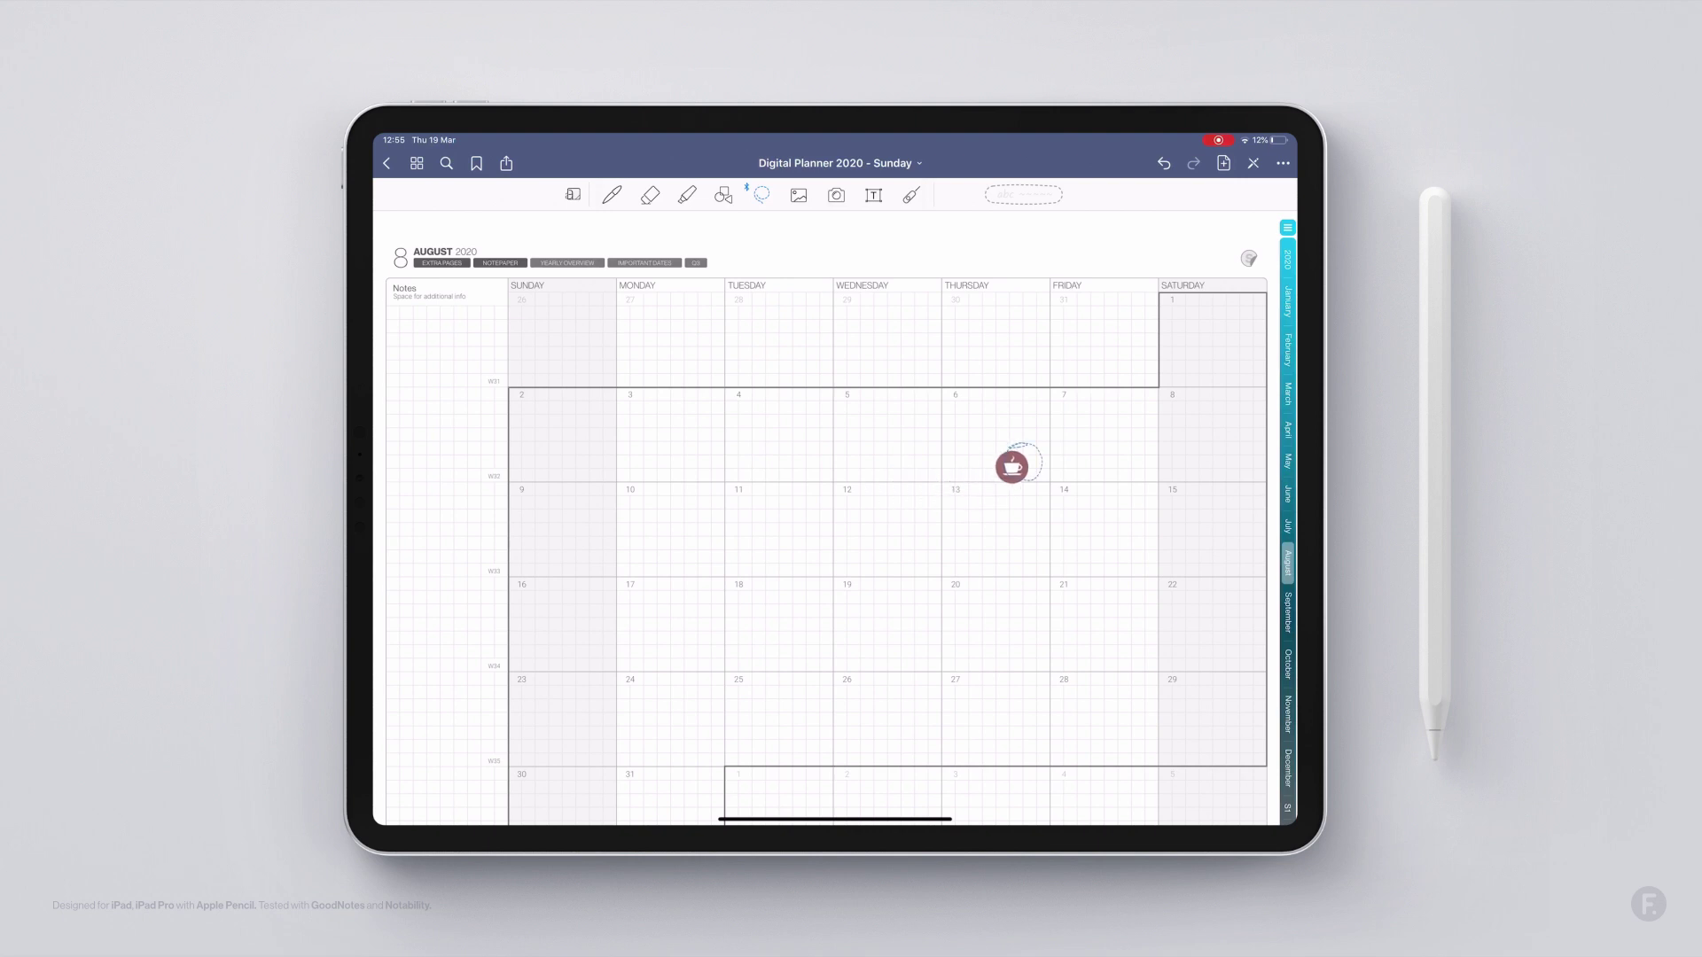